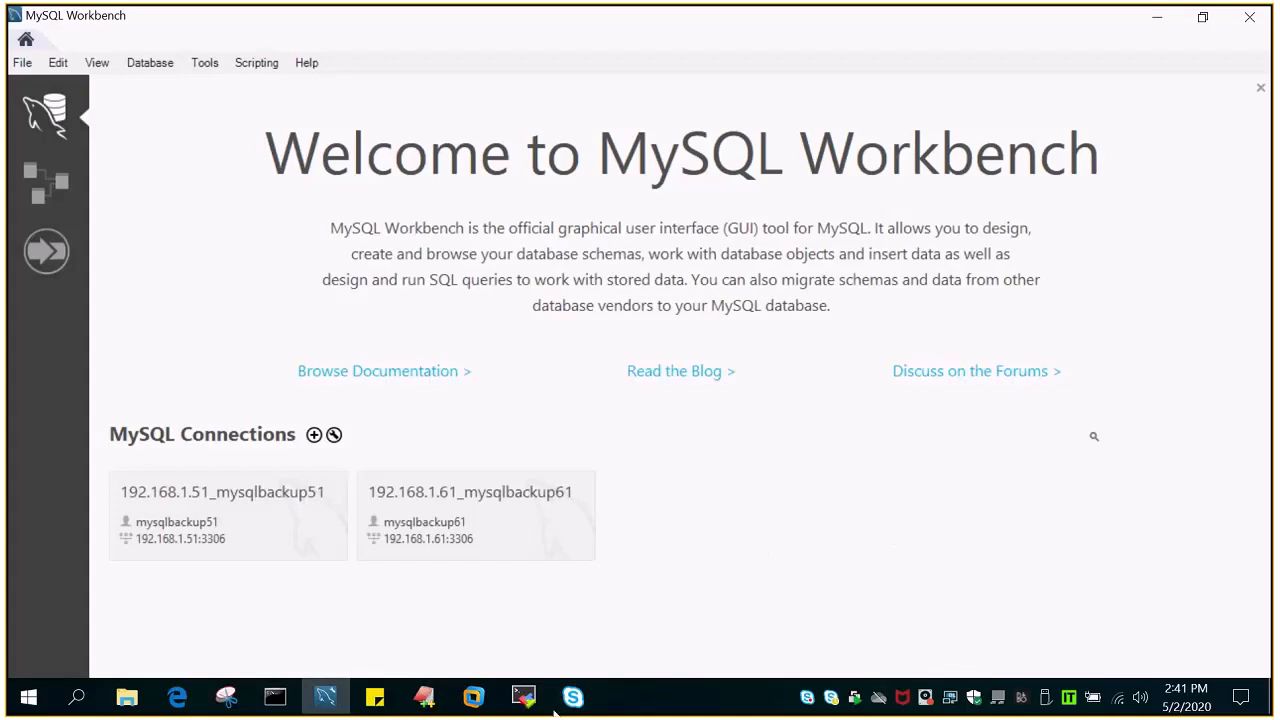
- Look over the MobaXterm terminal session and the EditPlus notes on prerequisites and command-line statements for checking client connections
click(517, 703)
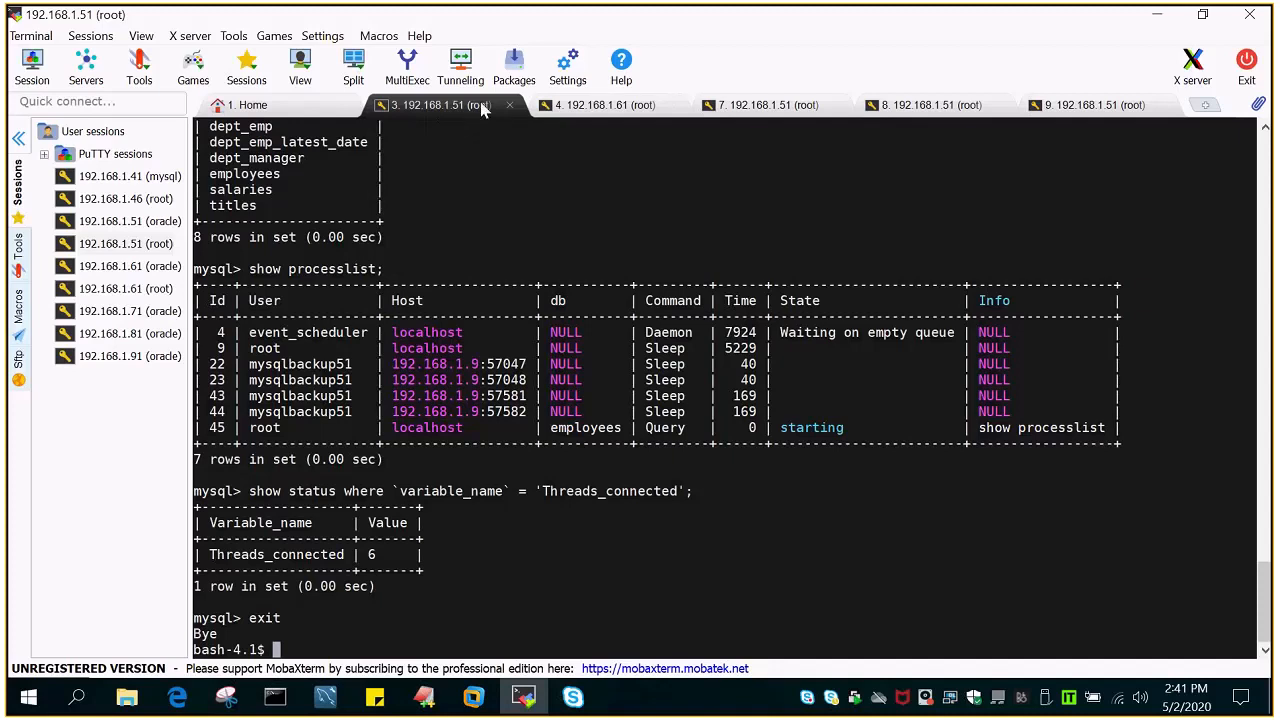
click(1157, 15)
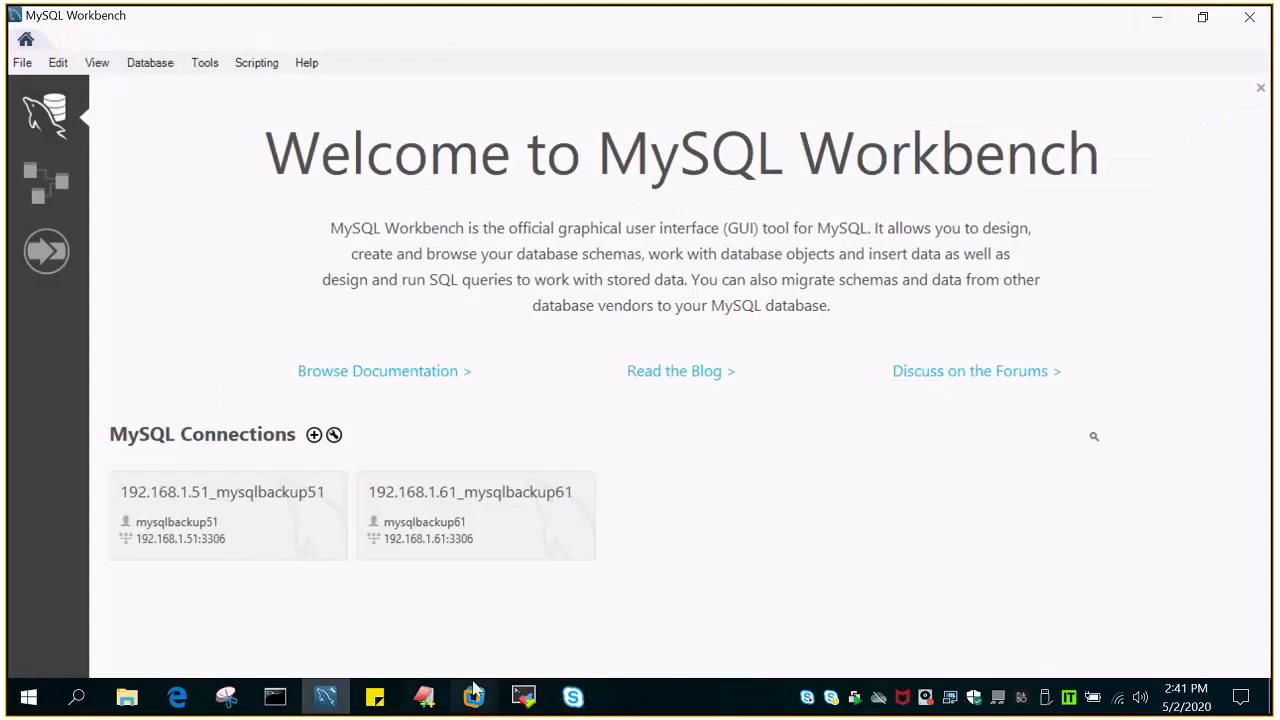
click(424, 697)
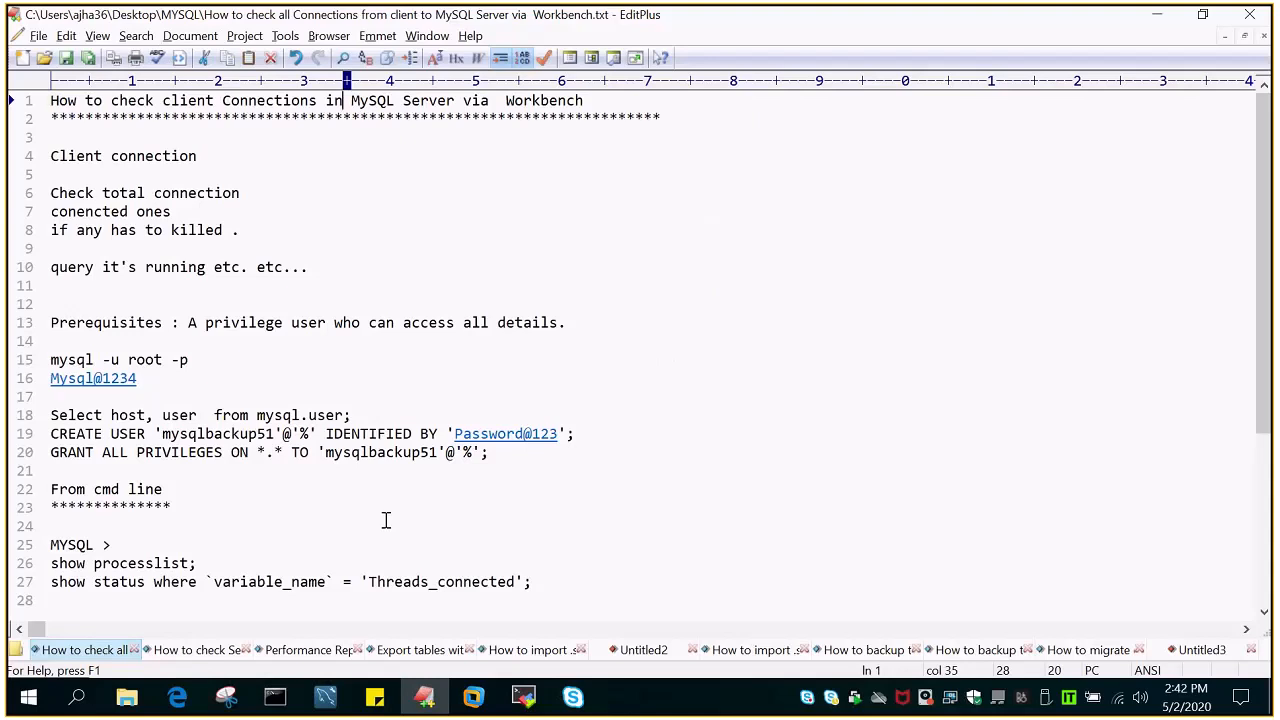
scroll(385, 520, down, 1)
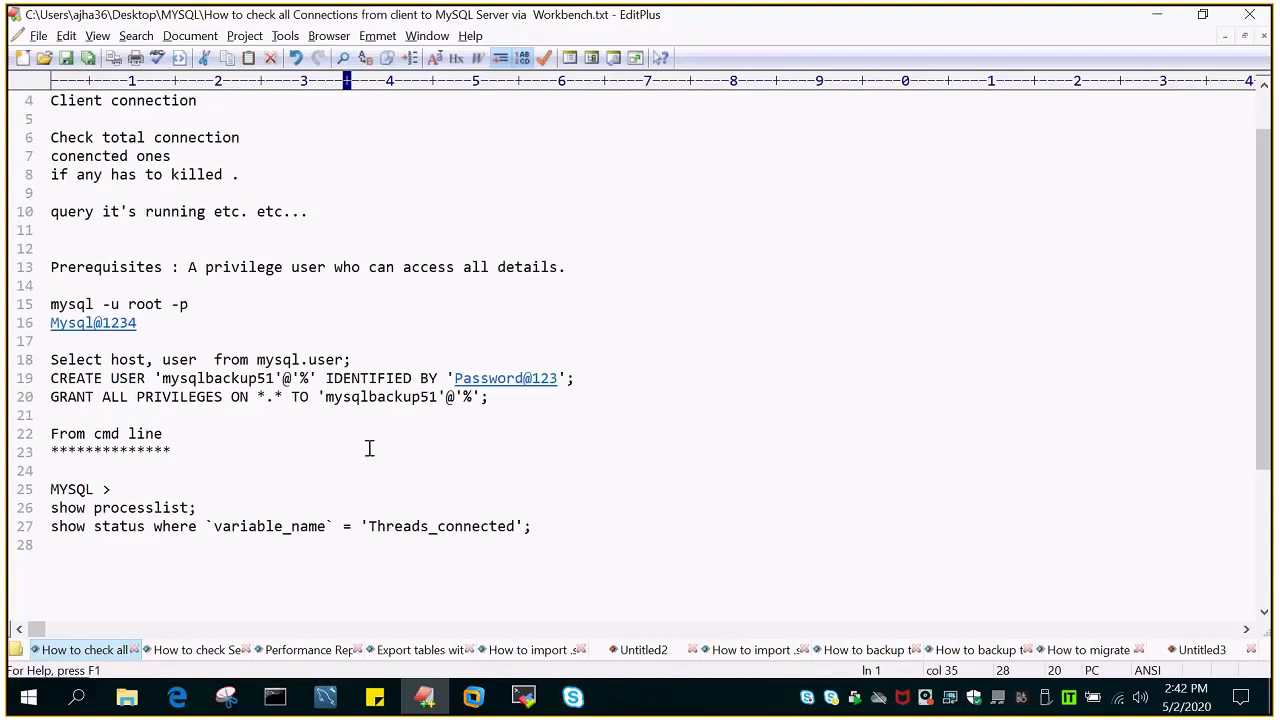
click(324, 700)
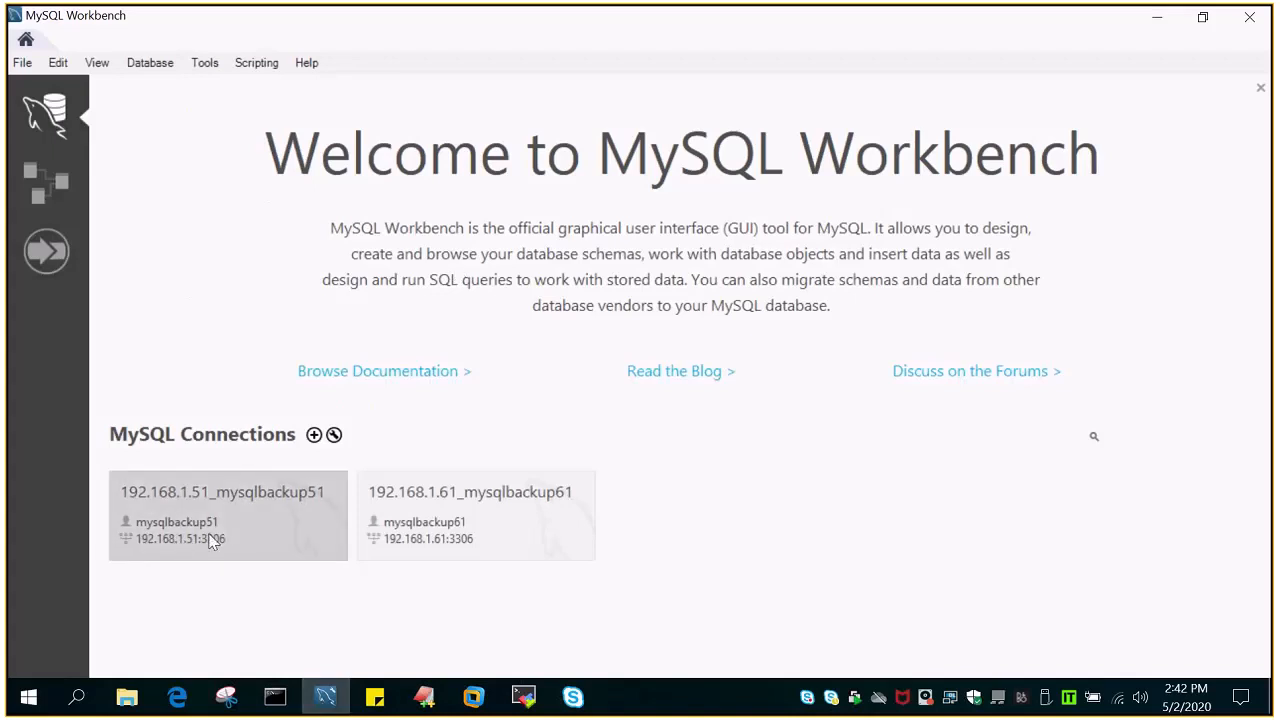
click(425, 700)
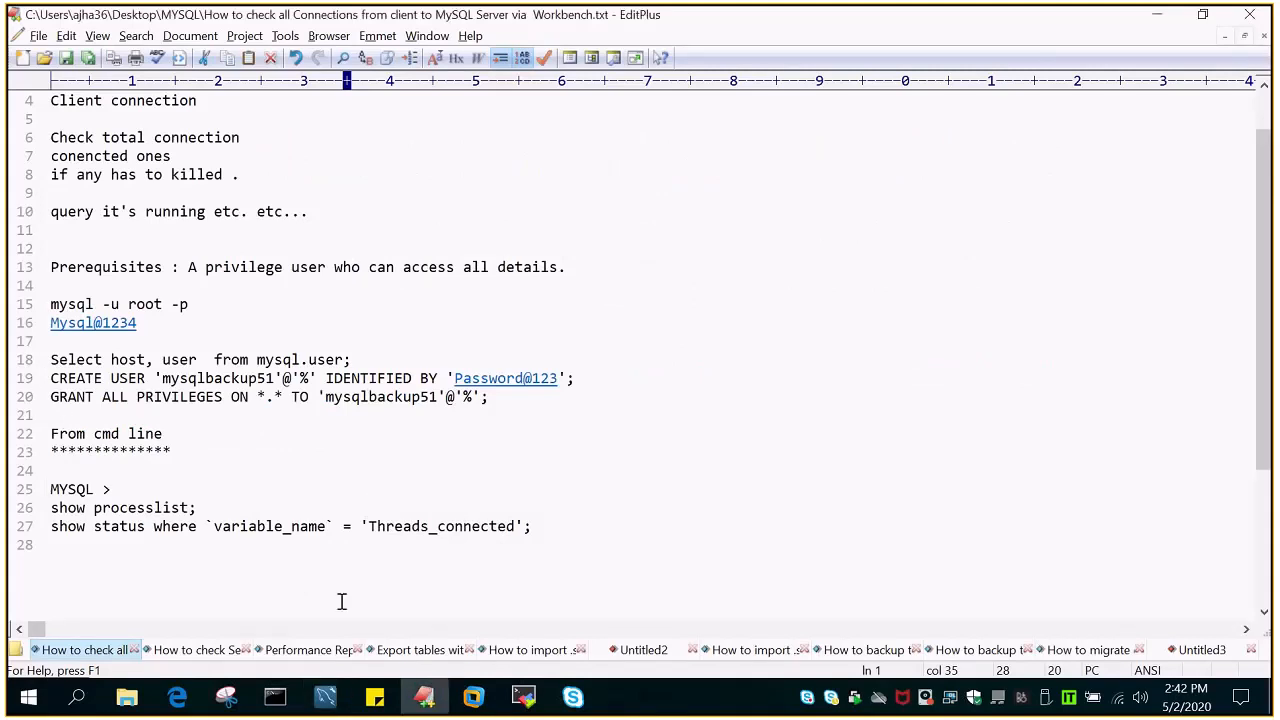
- Switch to MySQL Workbench, open the 192.168.1.51_mysqlbackup51 connection and display its Client Connections page
click(325, 700)
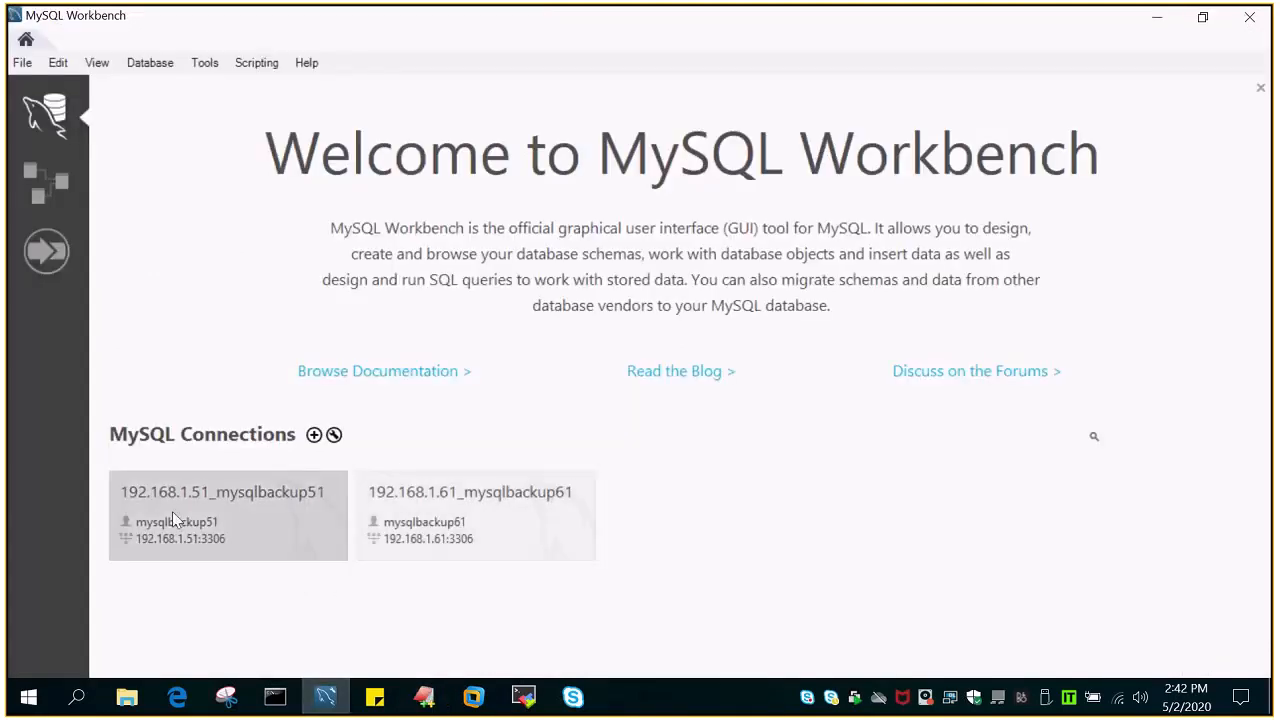
click(147, 509)
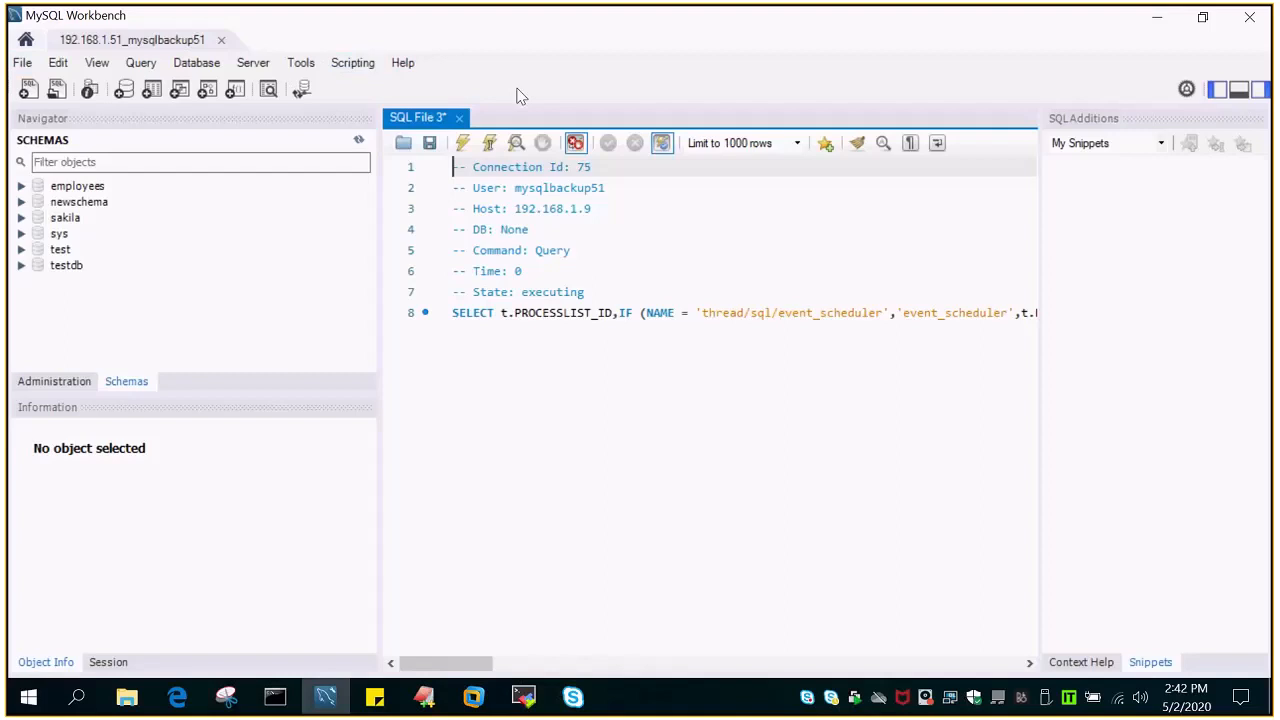
click(253, 64)
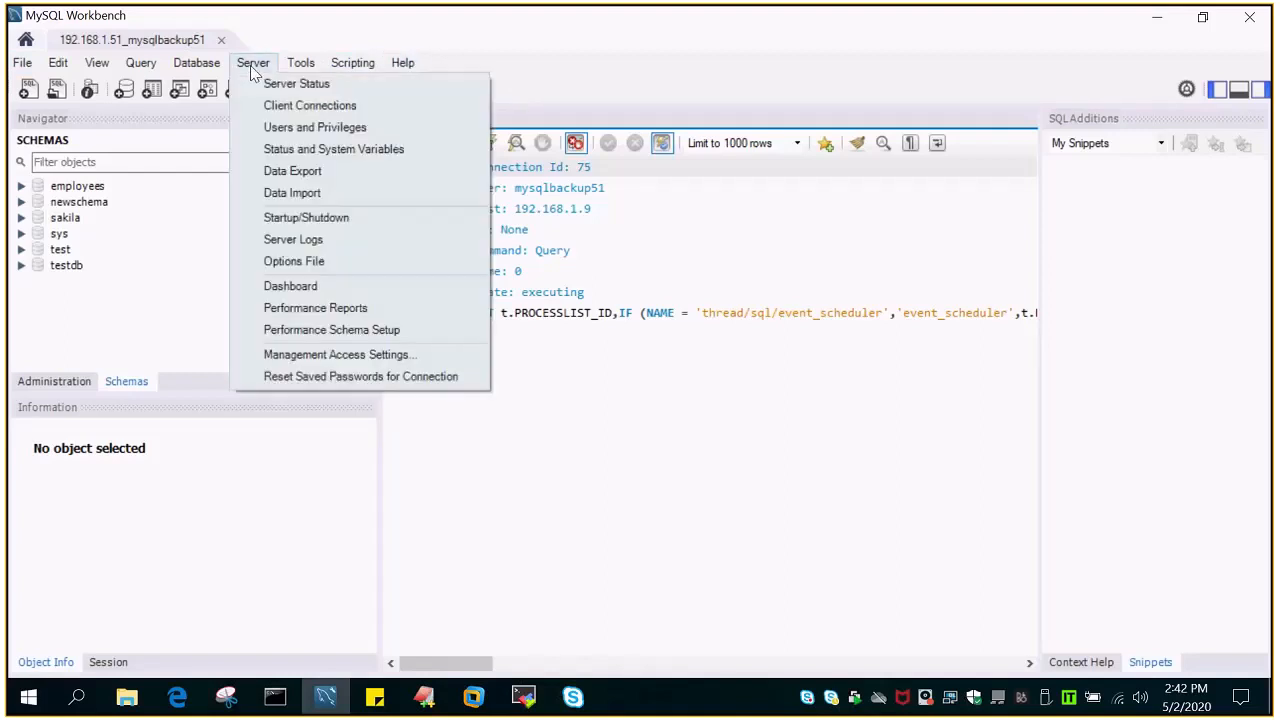
click(297, 107)
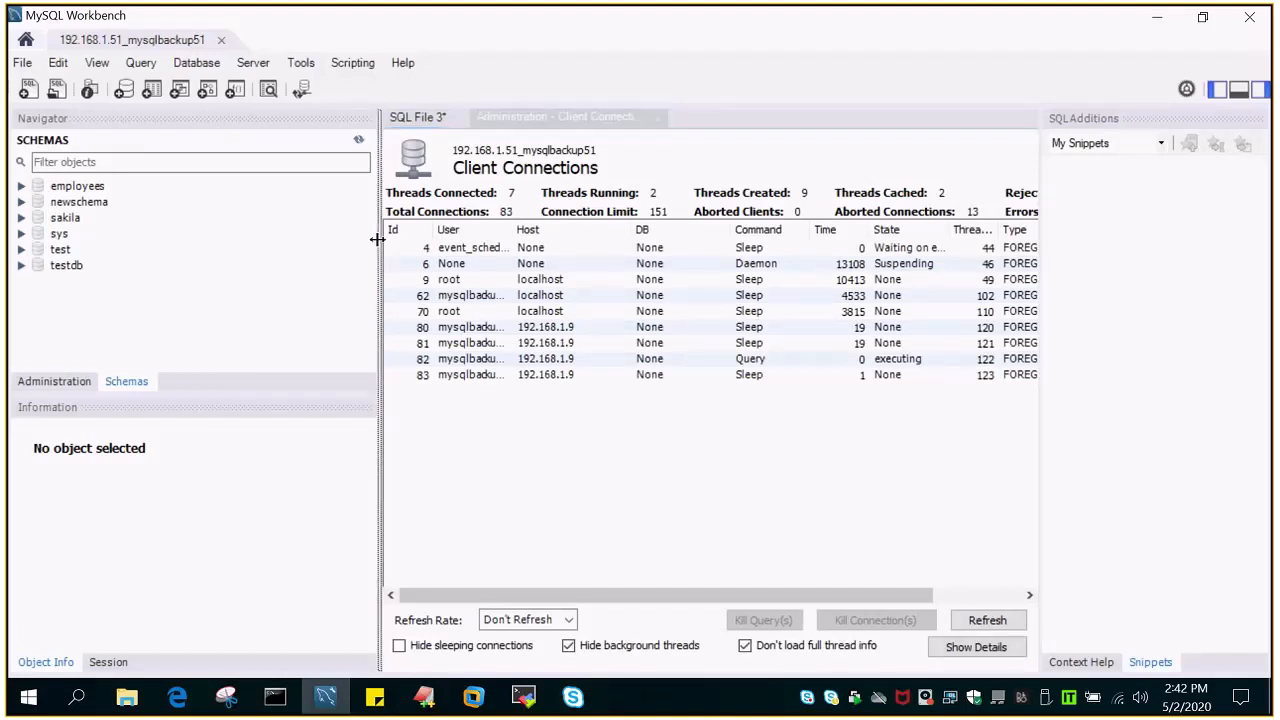
- Enlarge the client connections list by narrowing the navigator, and widen the User column to show full user names
drag(376, 237, 171, 264)
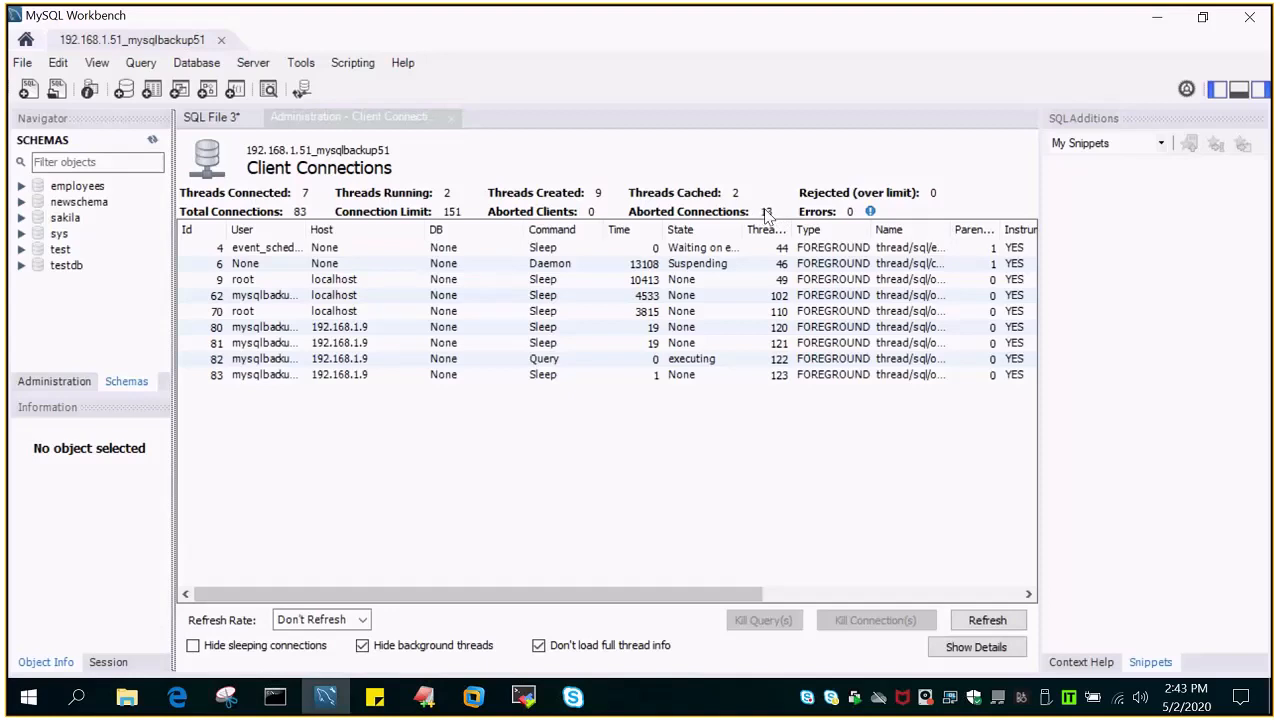
mouse_move(871, 213)
click(286, 250)
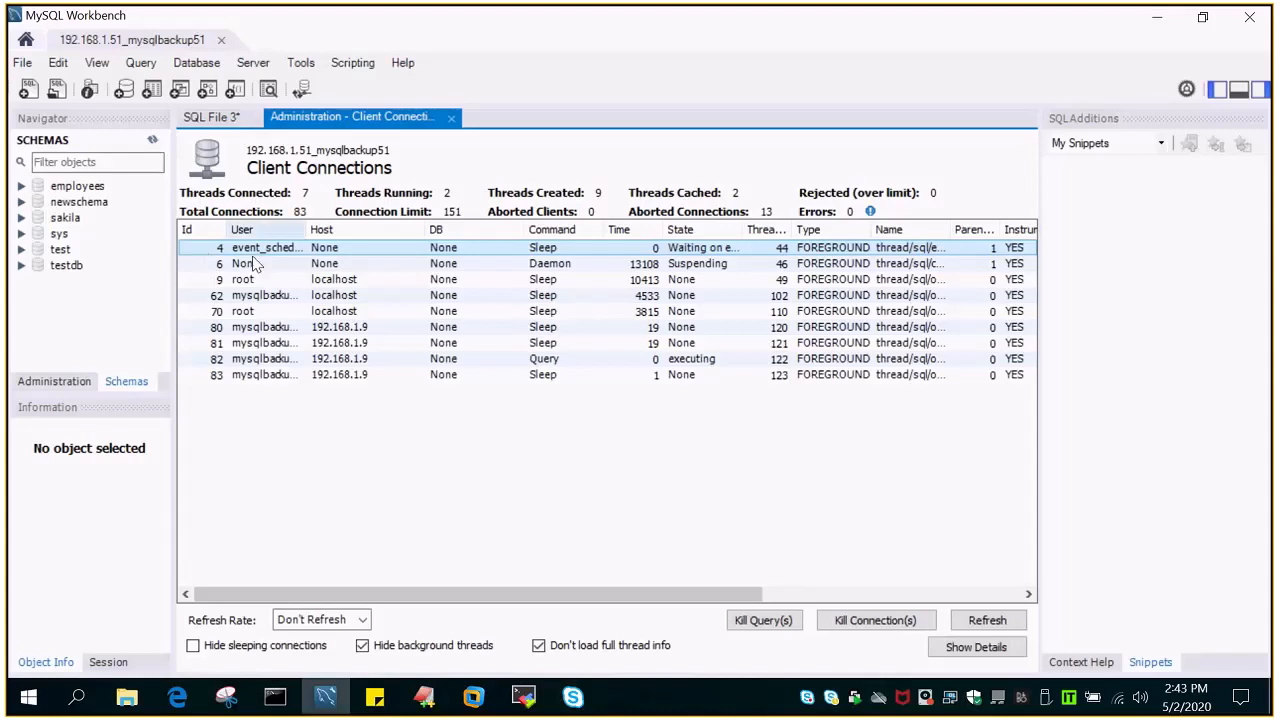
click(285, 331)
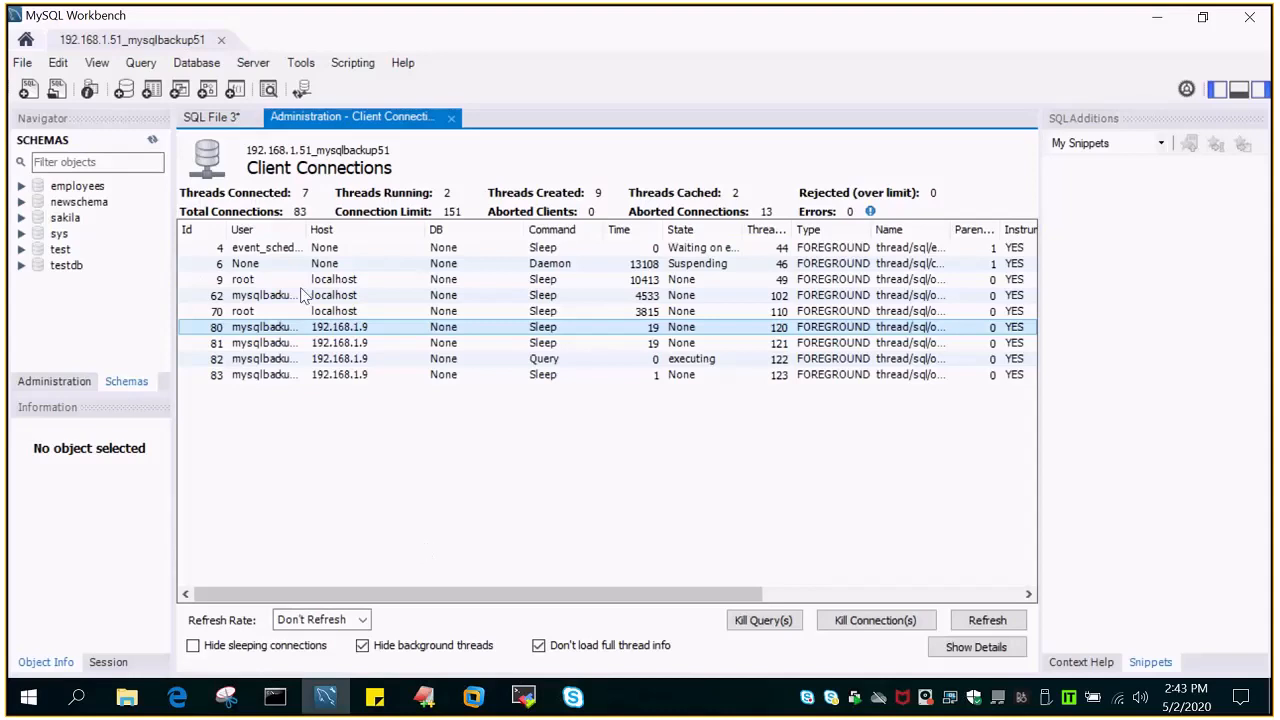
drag(306, 230, 351, 230)
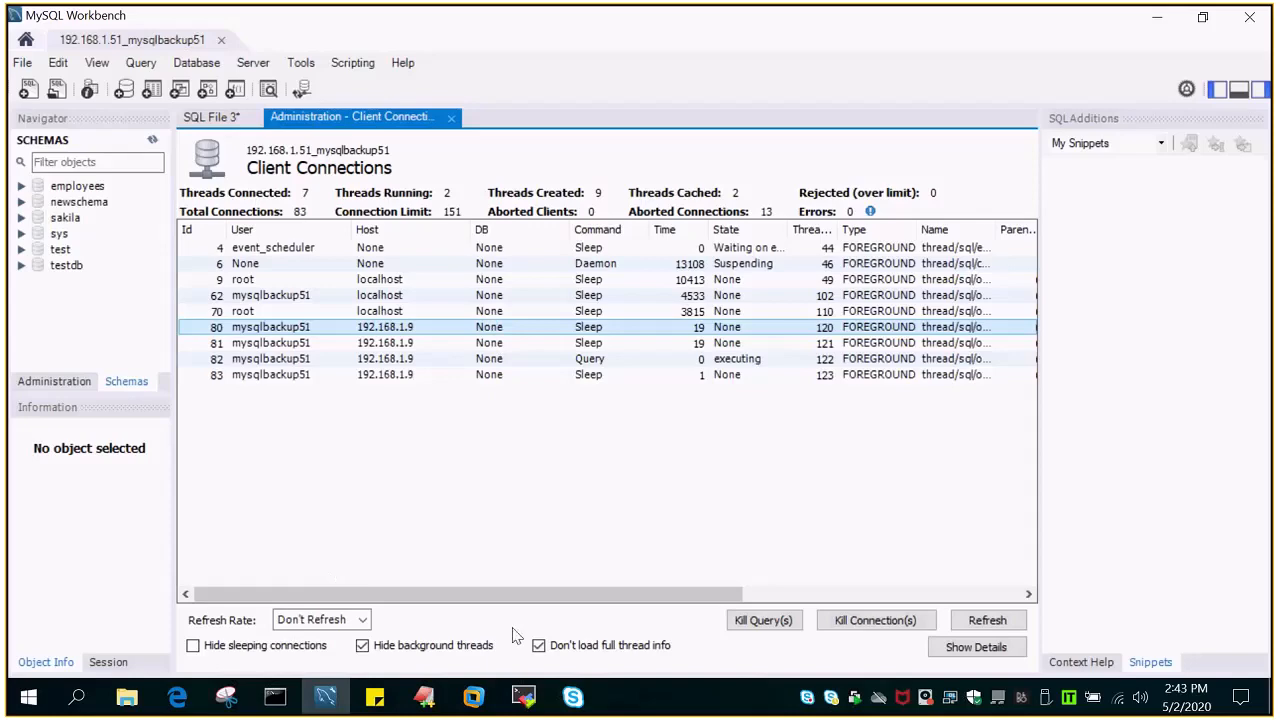
- Switch to the MobaXterm terminal and log in to MySQL with "mysql -u root -p", entering the root password
click(524, 698)
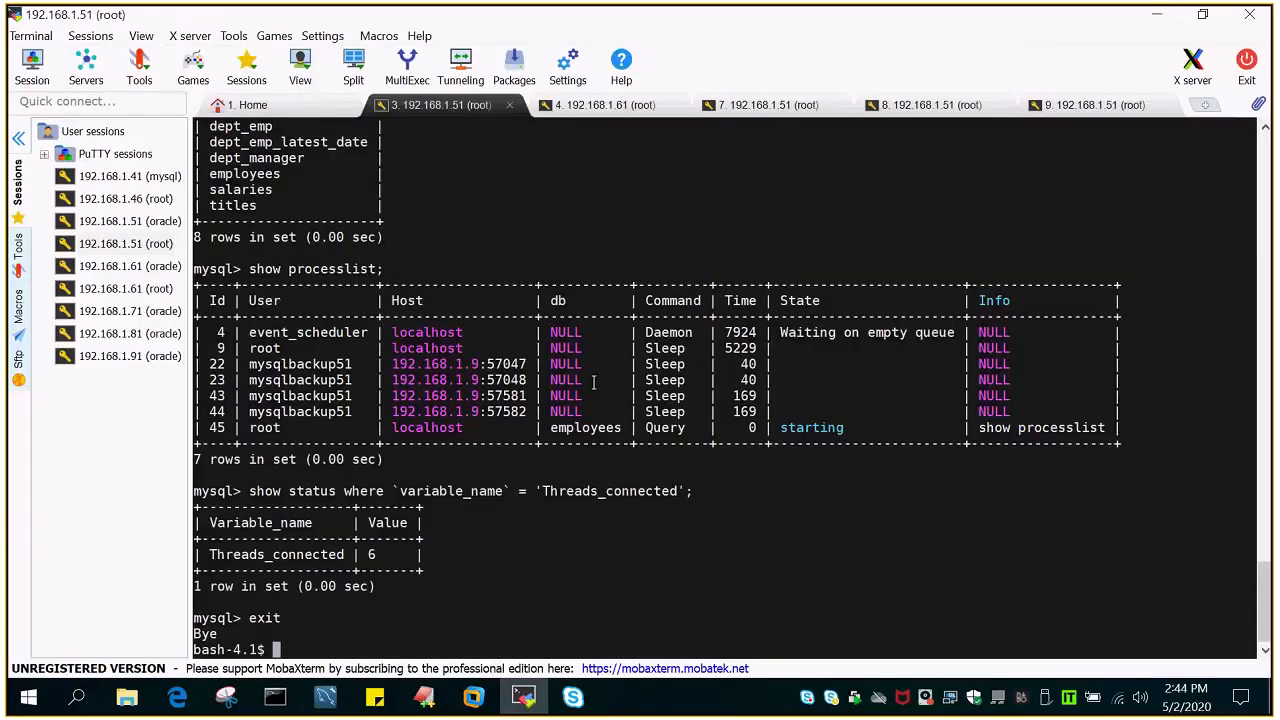
key(Up)
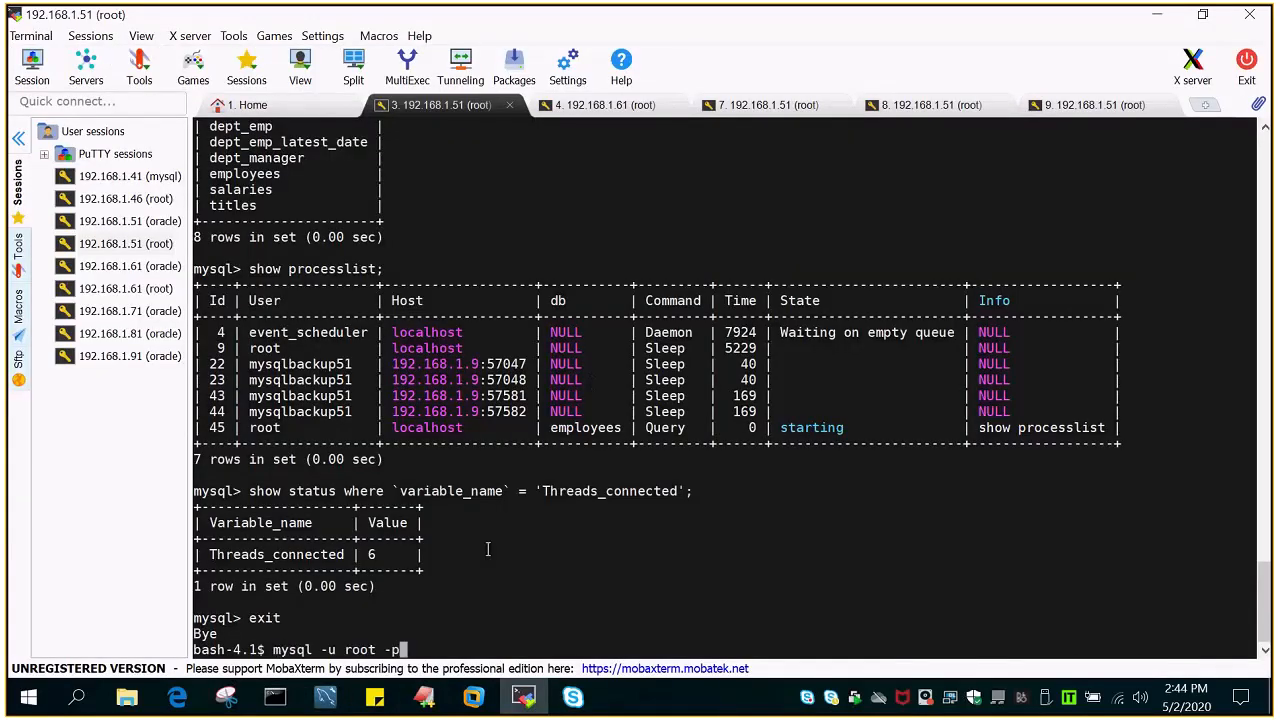
key(Up)
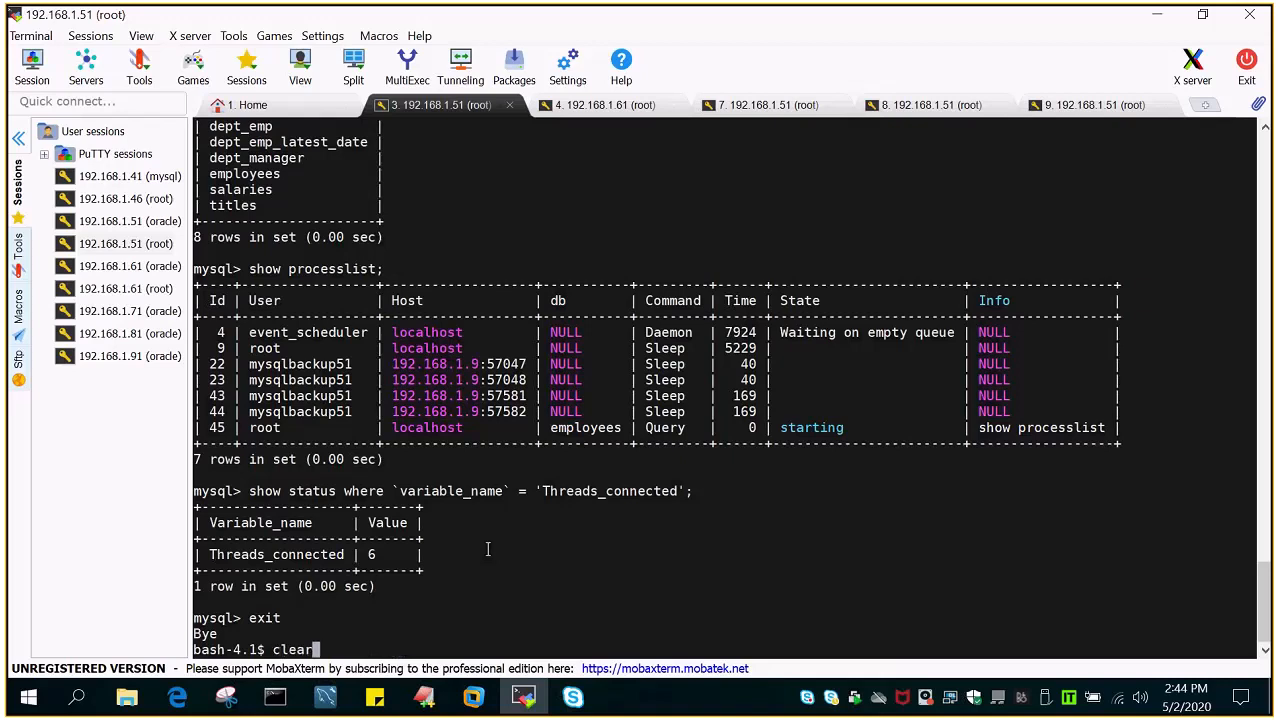
key(Down)
key(Up)
key(Down)
key(Up)
key(Down)
key(Return)
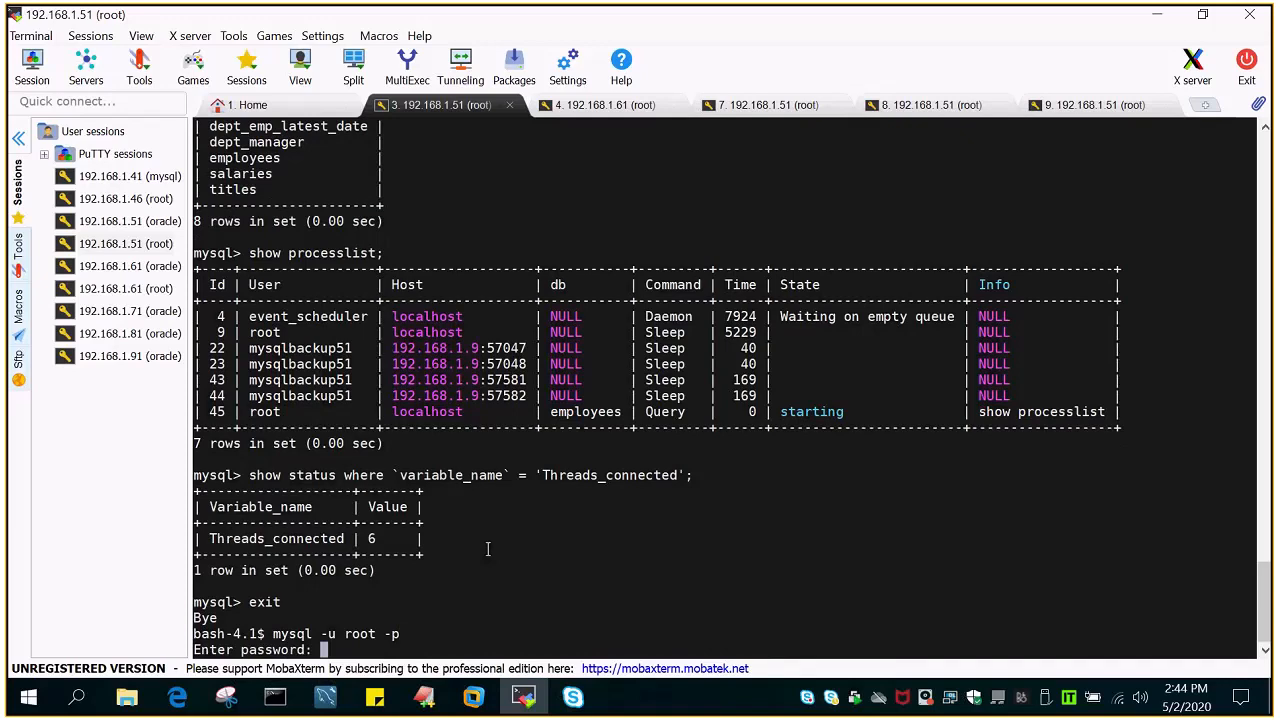
key(Return)
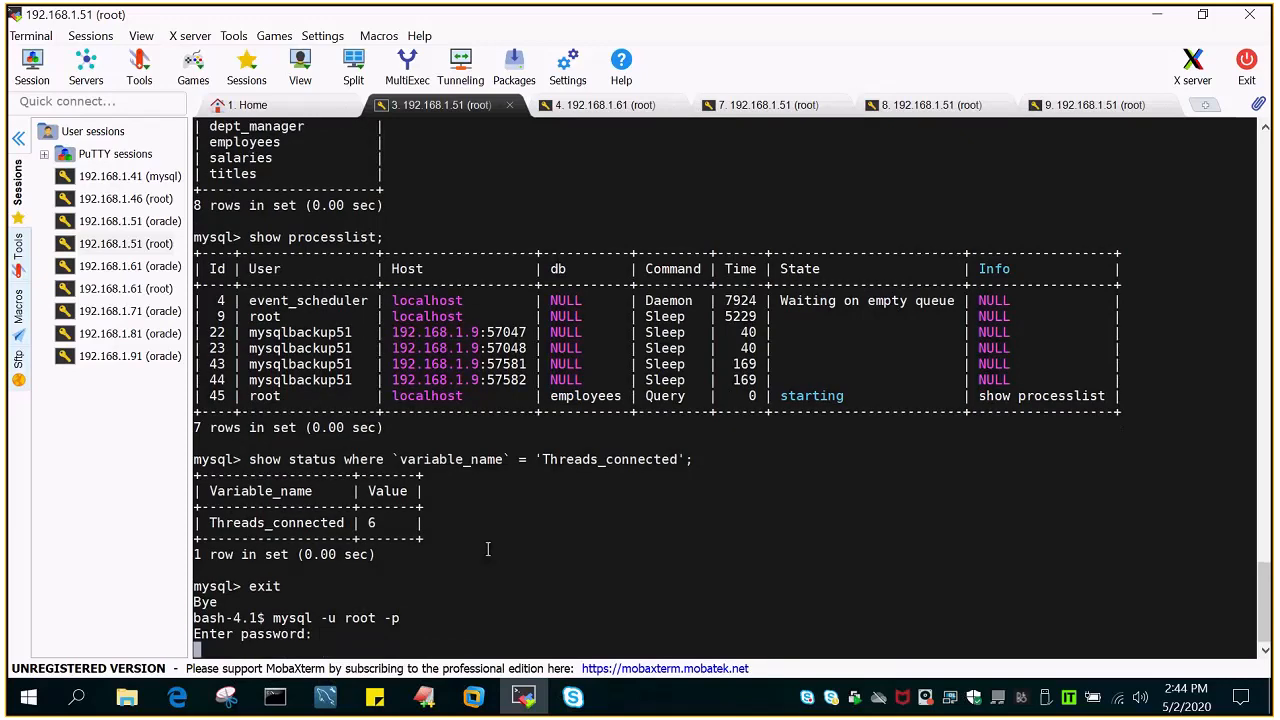
- List all databases on the server with "show databases;"
text(show da)
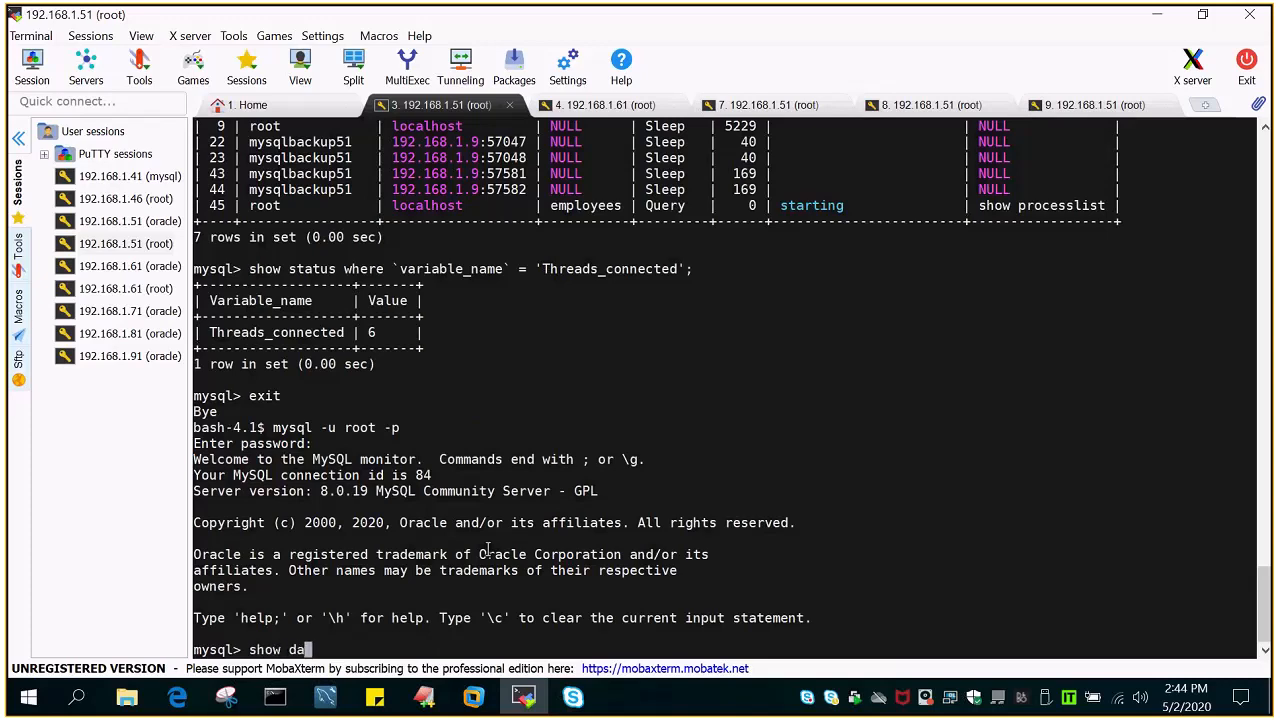
text(tabases;)
key(Return)
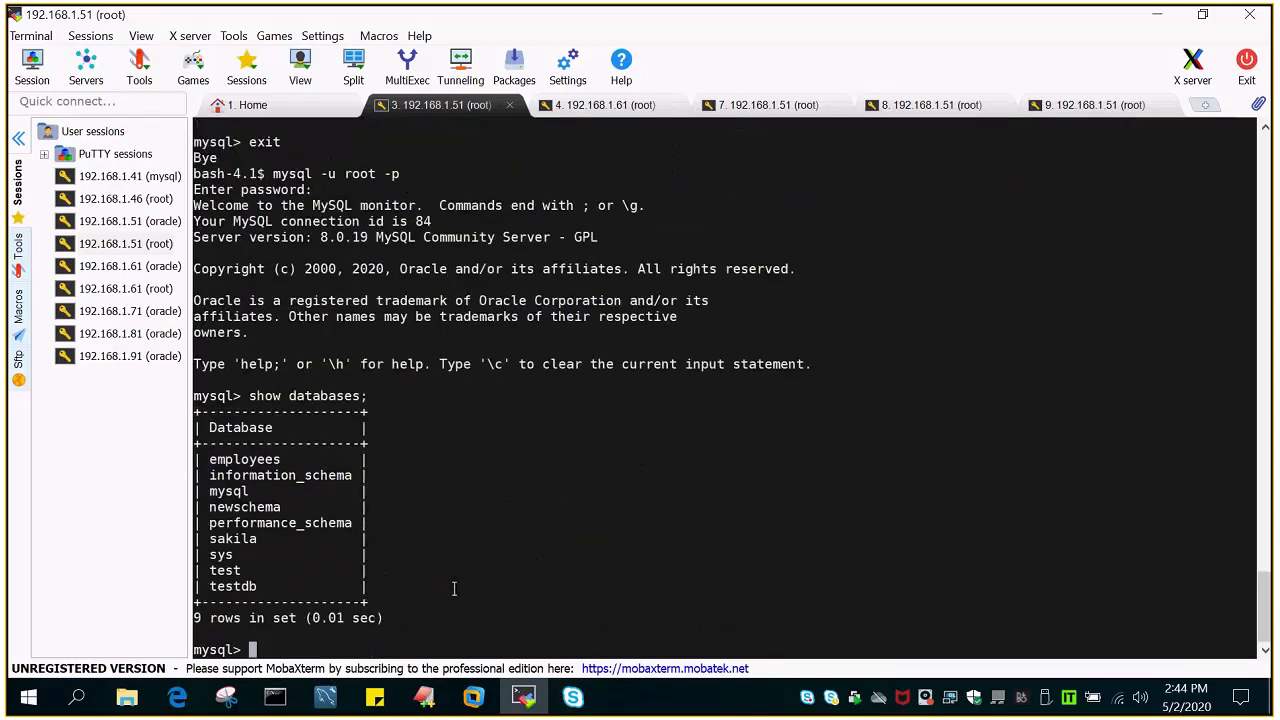
- Back in MySQL Workbench, set the client connections refresh rate to 10 seconds, refresh the list and select the new root connection
click(325, 697)
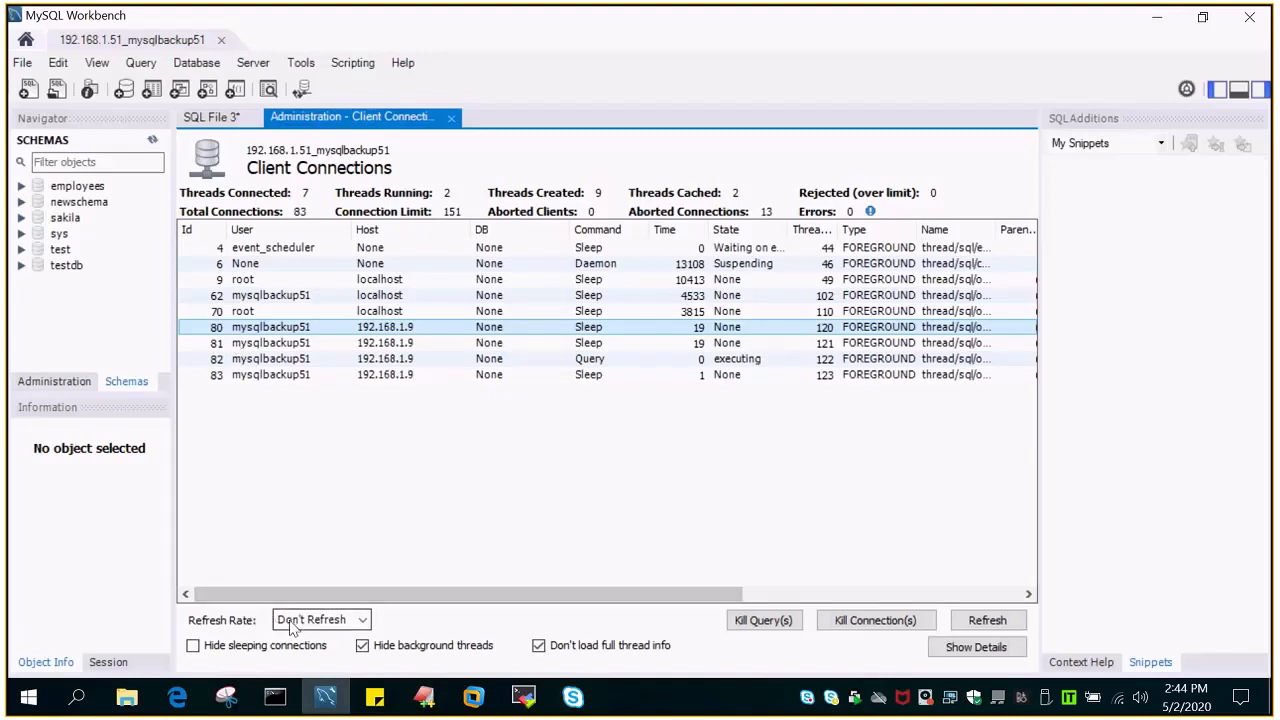
click(363, 621)
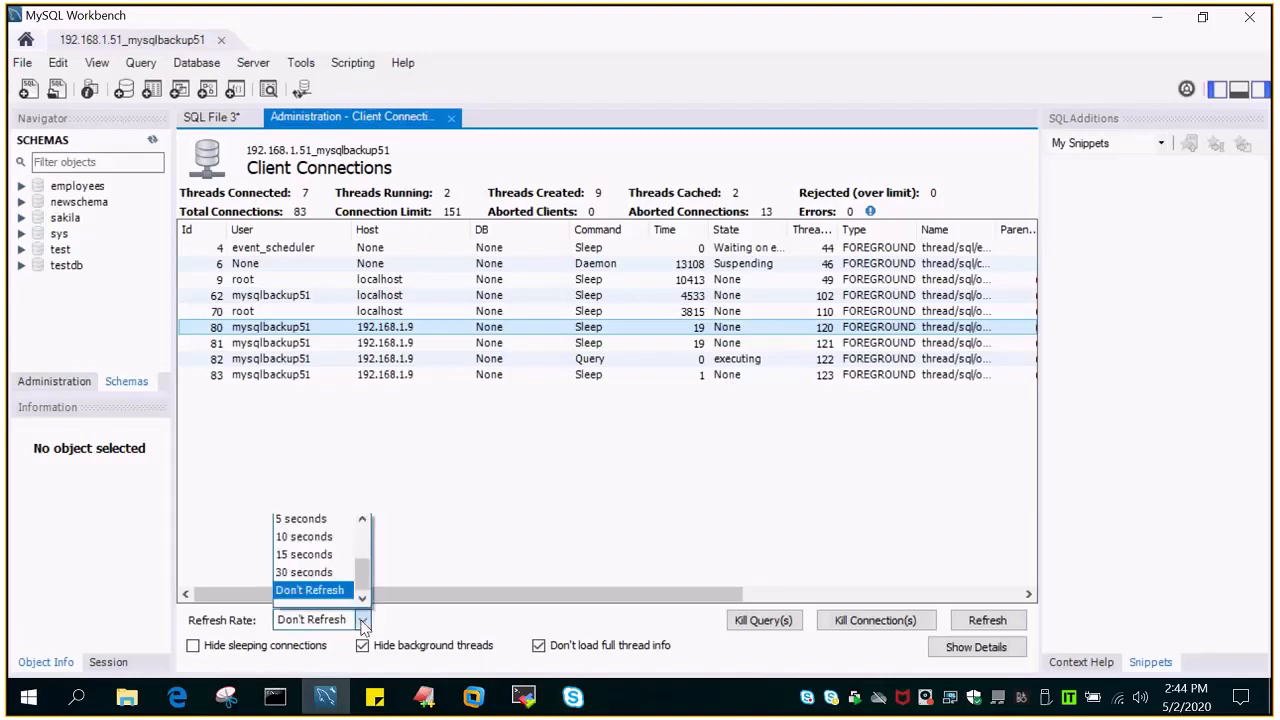
click(312, 538)
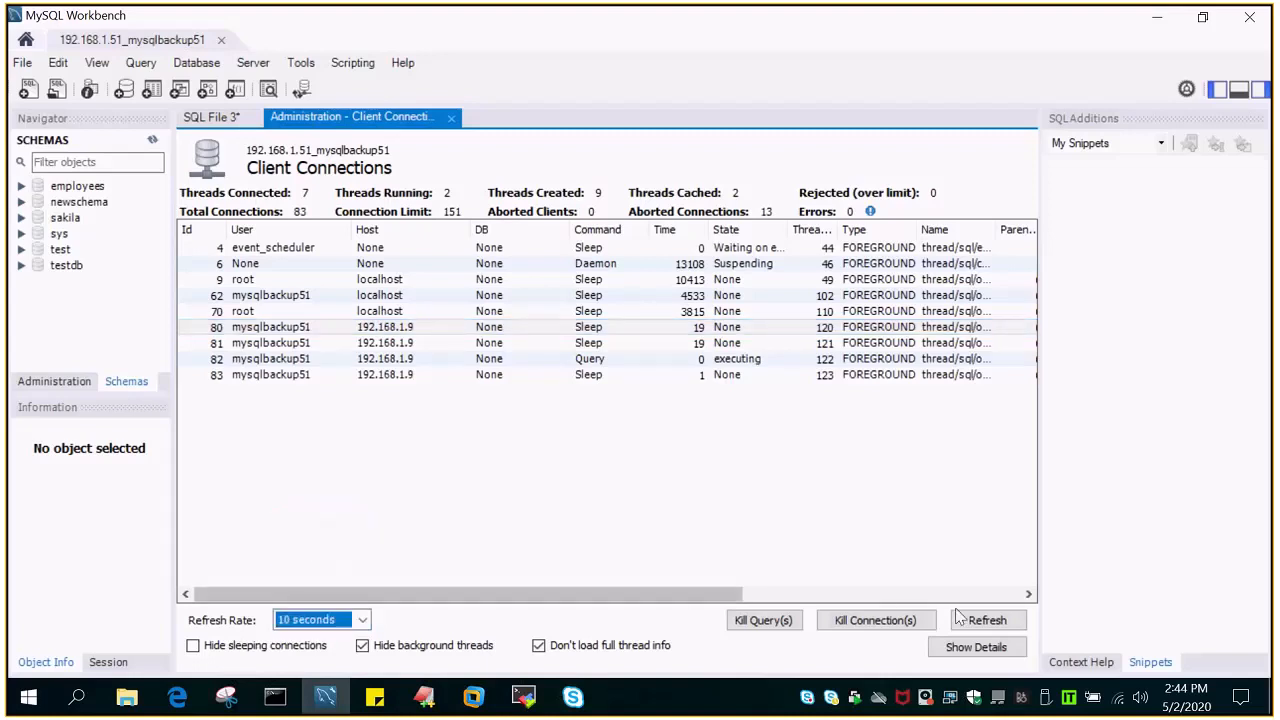
click(987, 620)
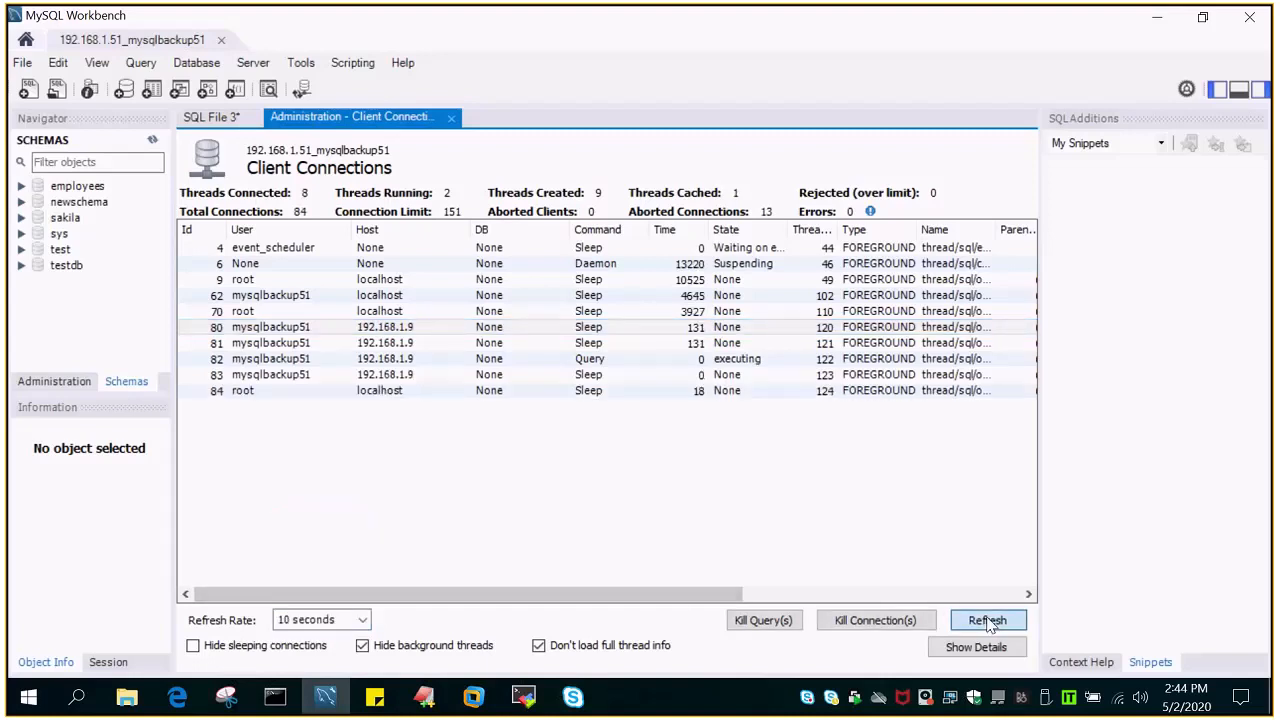
click(222, 397)
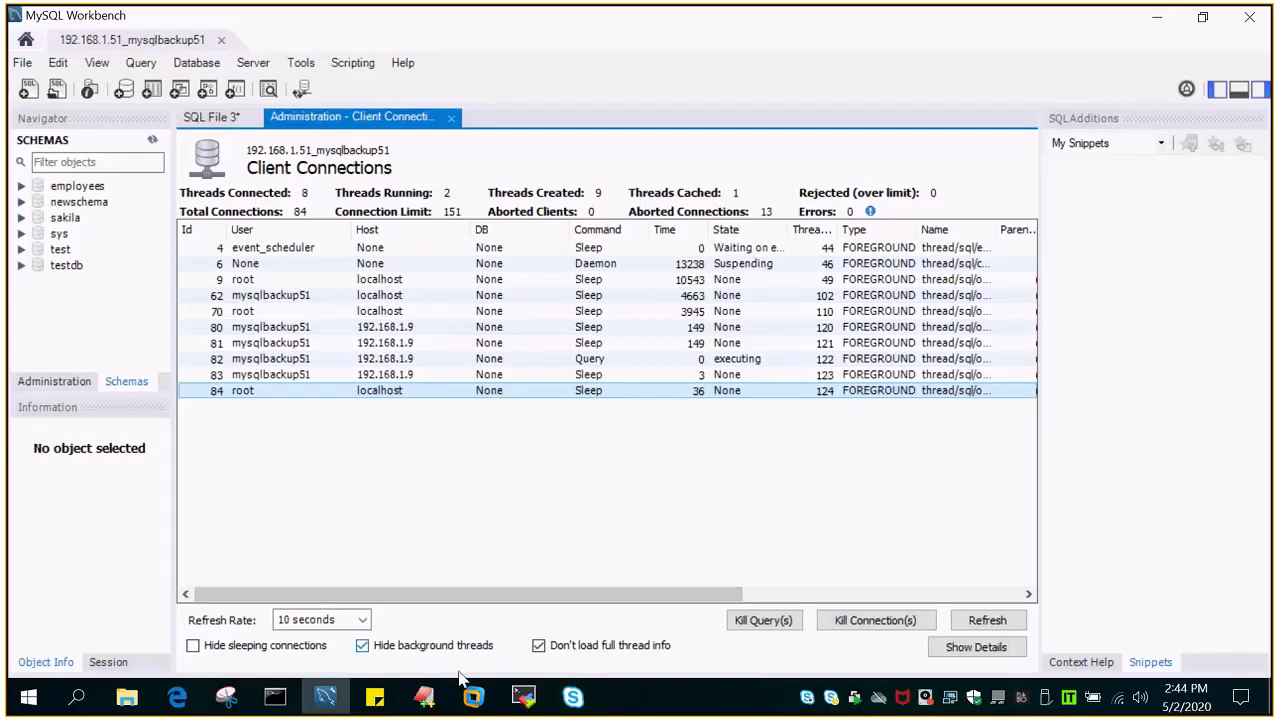
- Return to the MobaXterm terminal and make testdb the current database with "use testdb;"
click(523, 697)
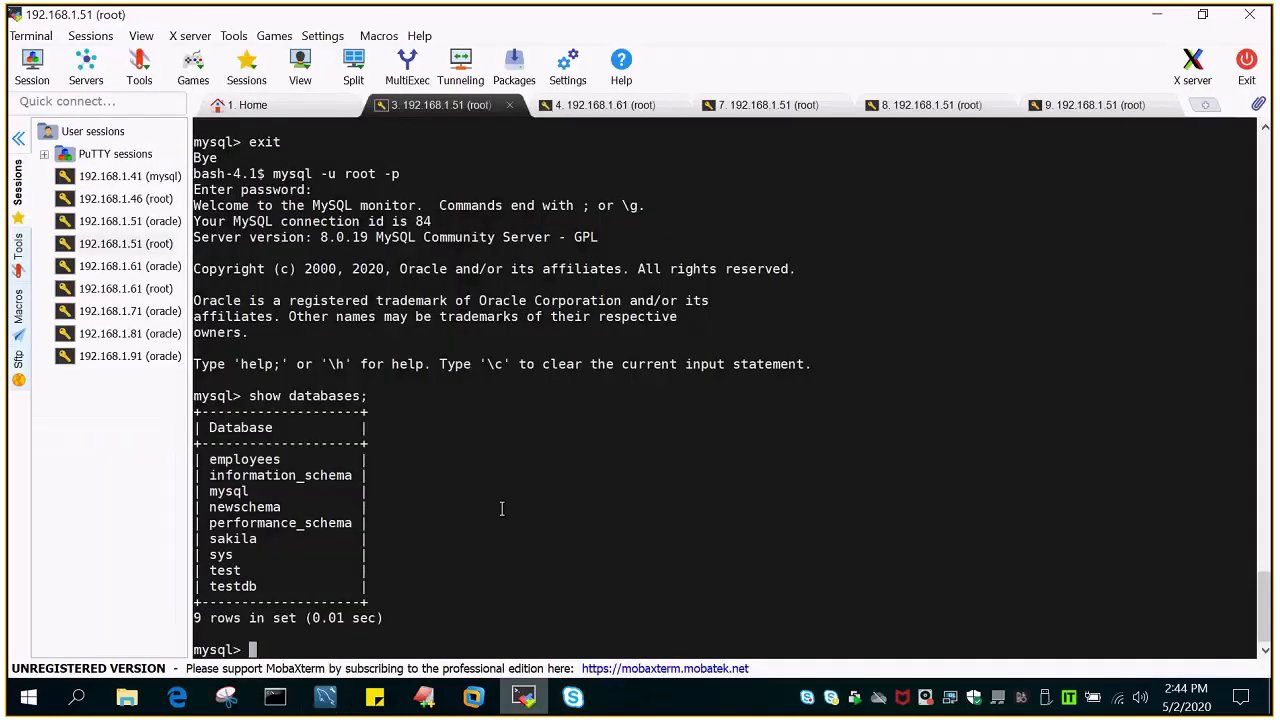
text(use)
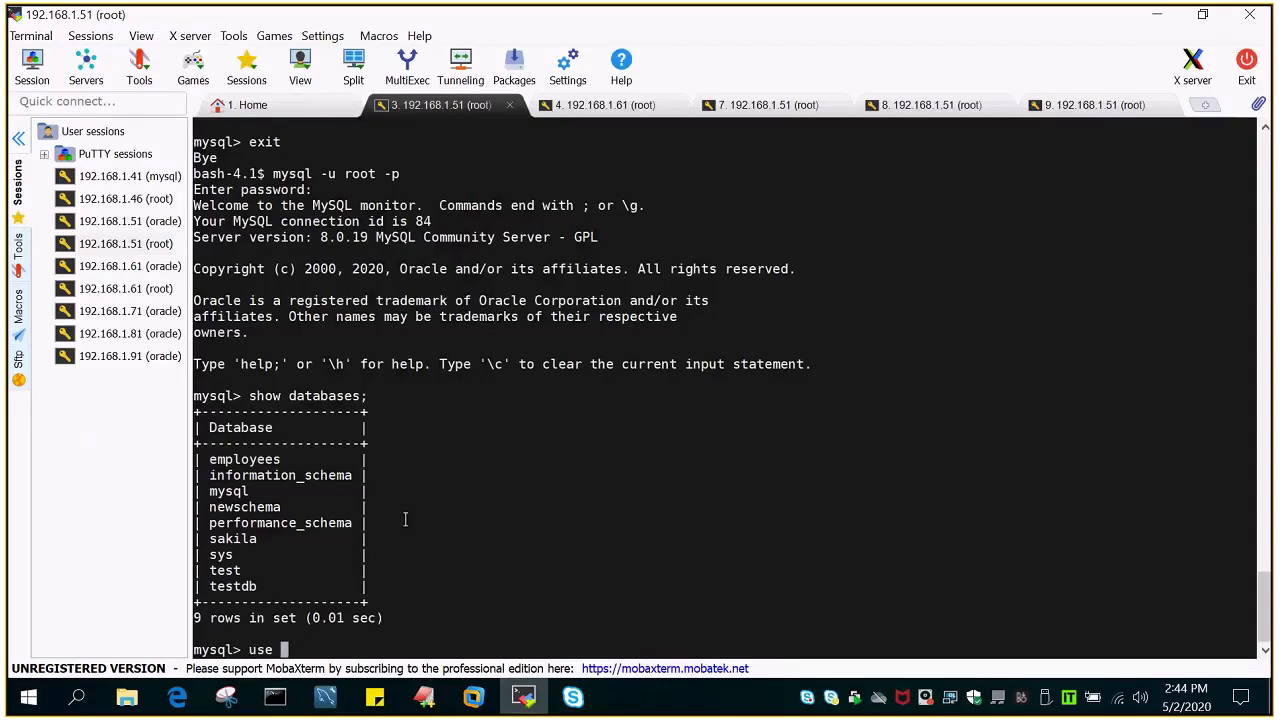
double_click(246, 586)
right_click(574, 290)
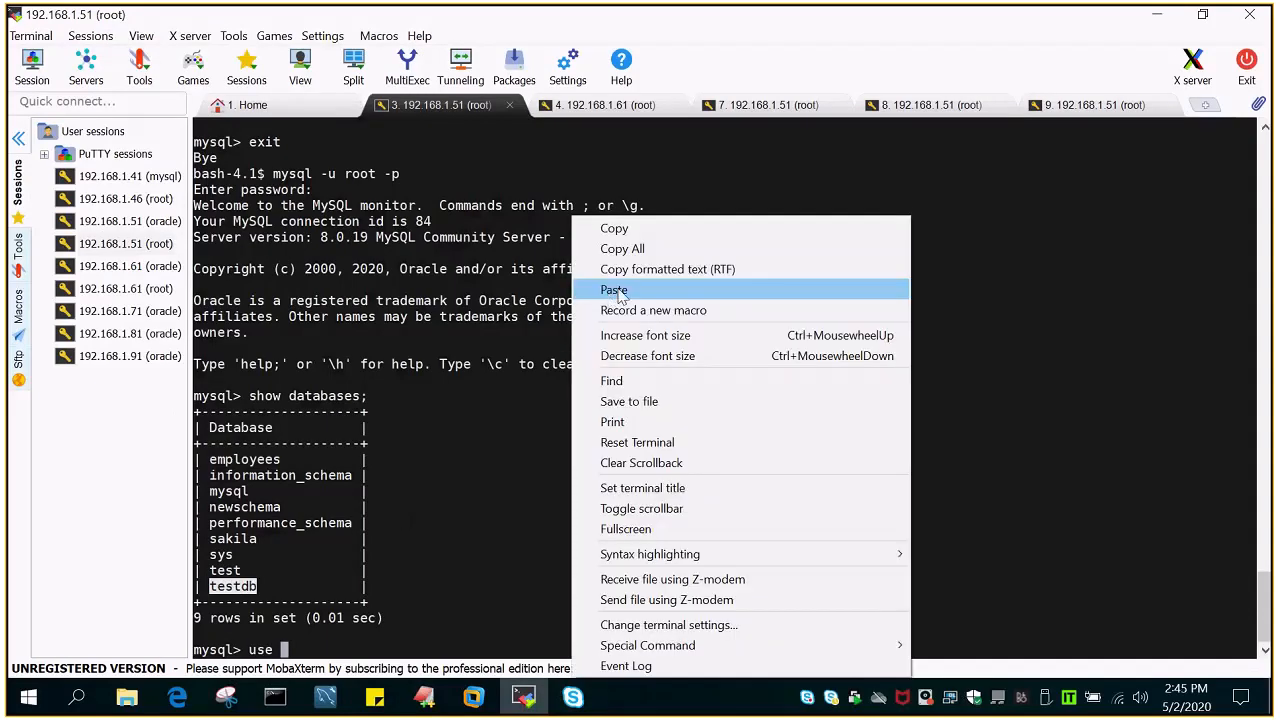
click(612, 290)
text(;)
key(Return)
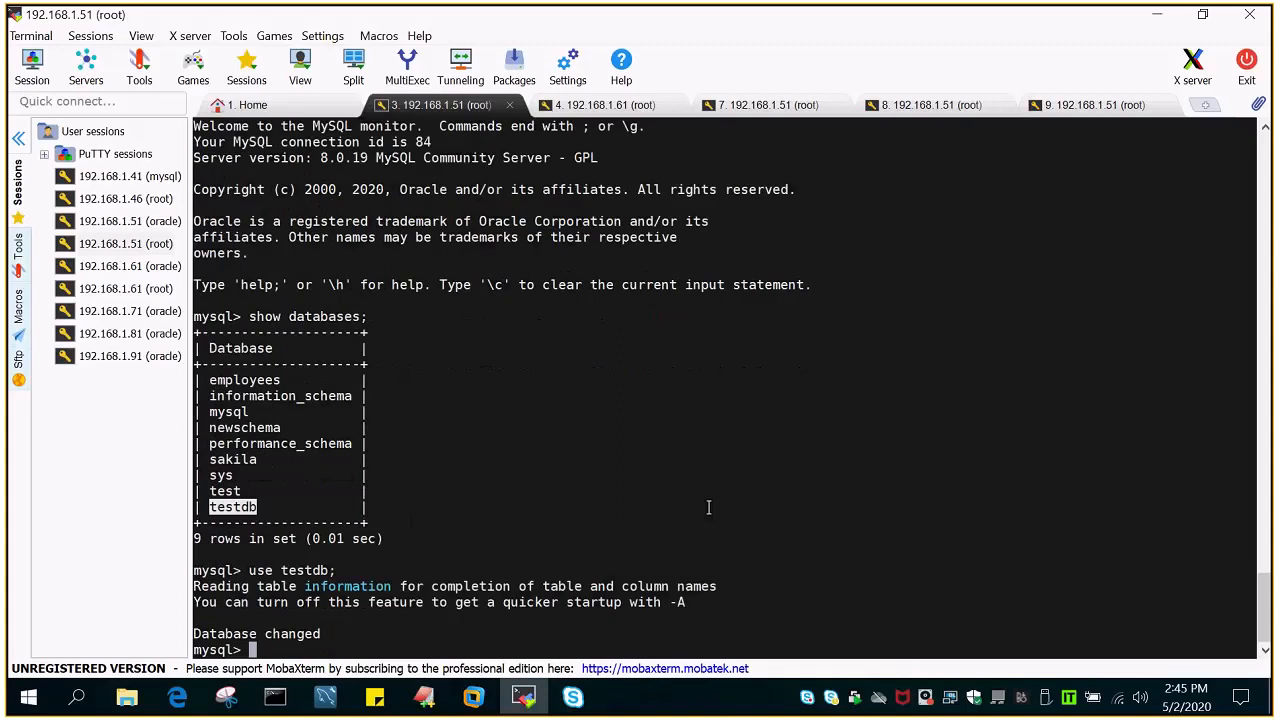
- List the tables of the testdb database with "show tables;"
text(show tables;)
key(Return)
- Query every row of the customers table with "select * from customers;"
text(select * from)
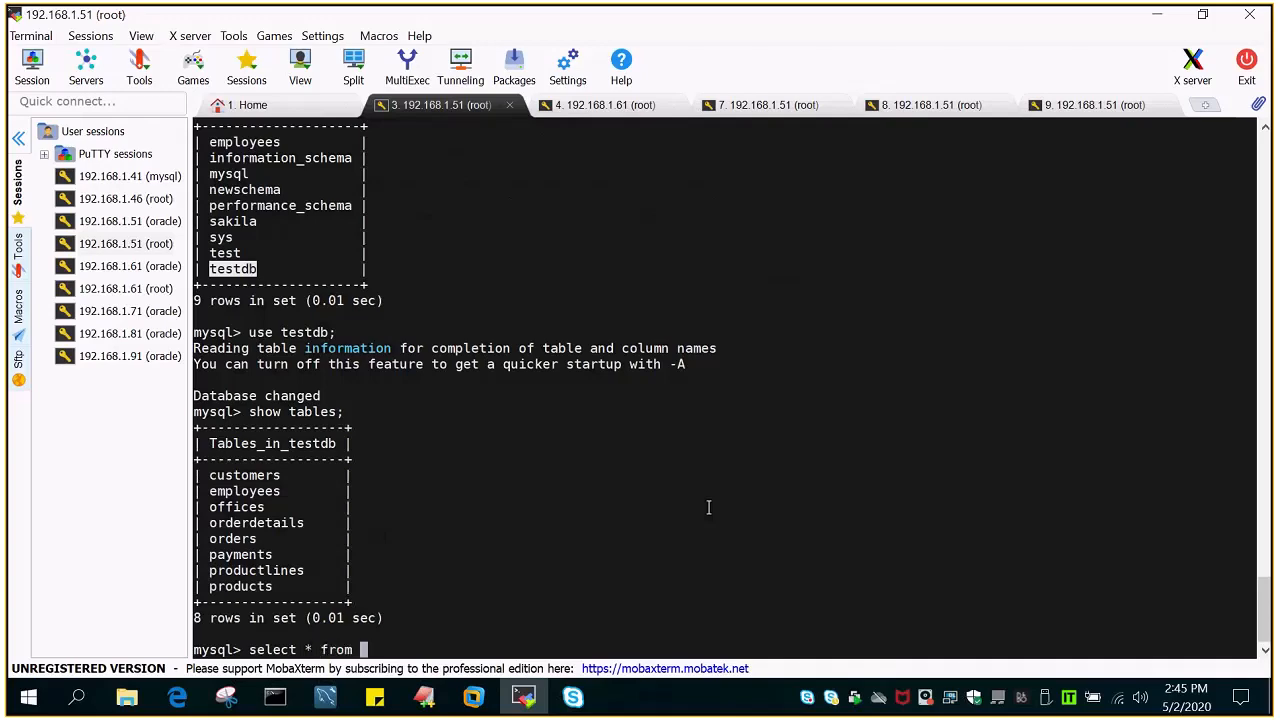
double_click(253, 477)
right_click(517, 230)
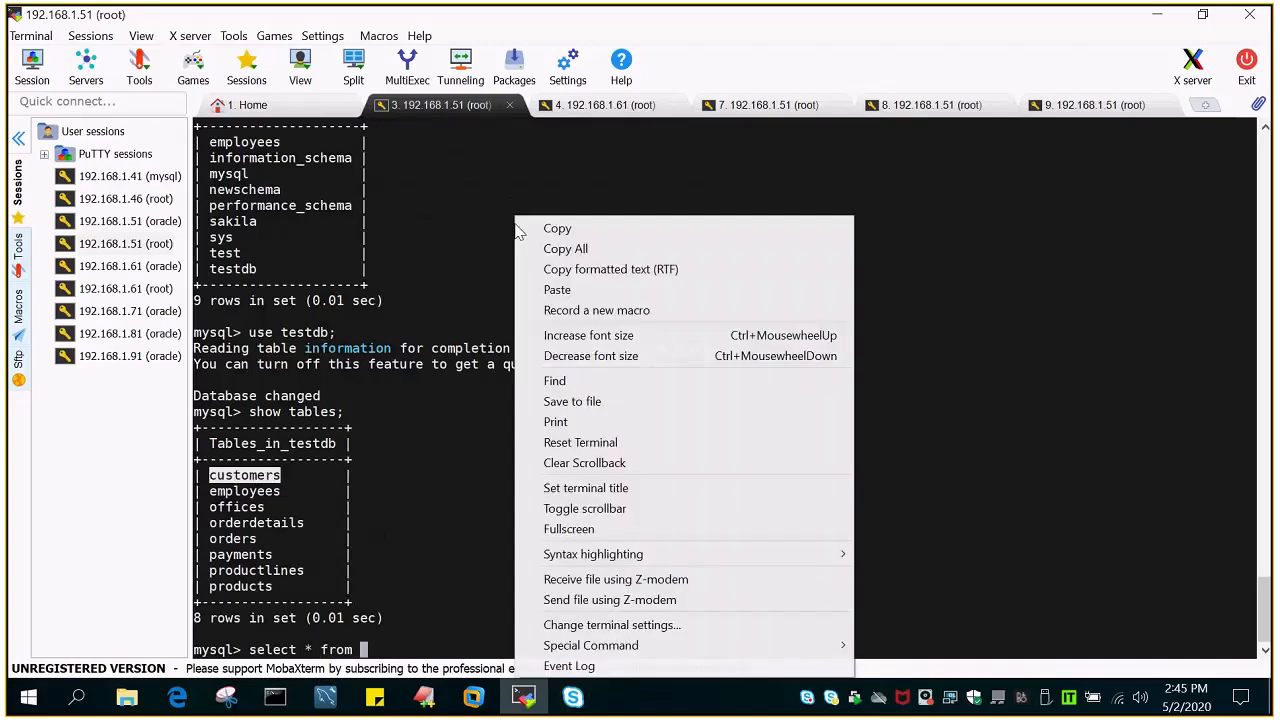
click(557, 289)
text(;)
key(Return)
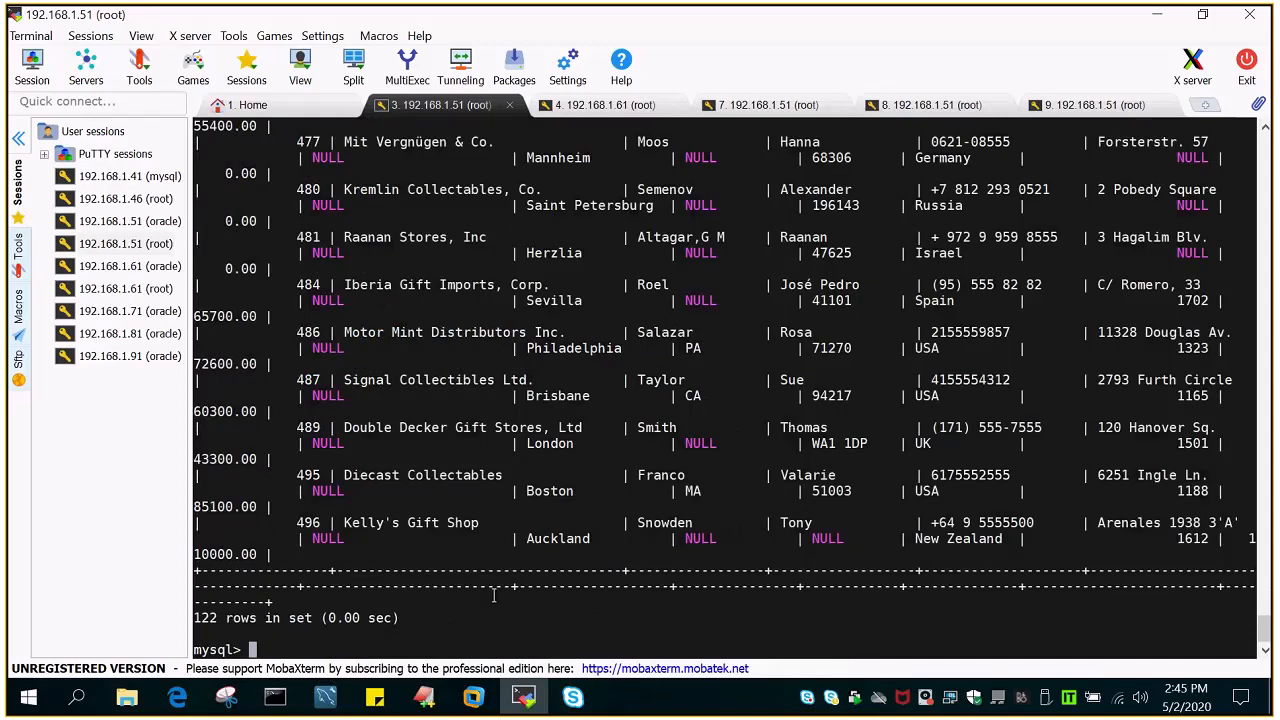
- Switch to MySQL Workbench and set the client connections refresh rate to 1 second
click(326, 700)
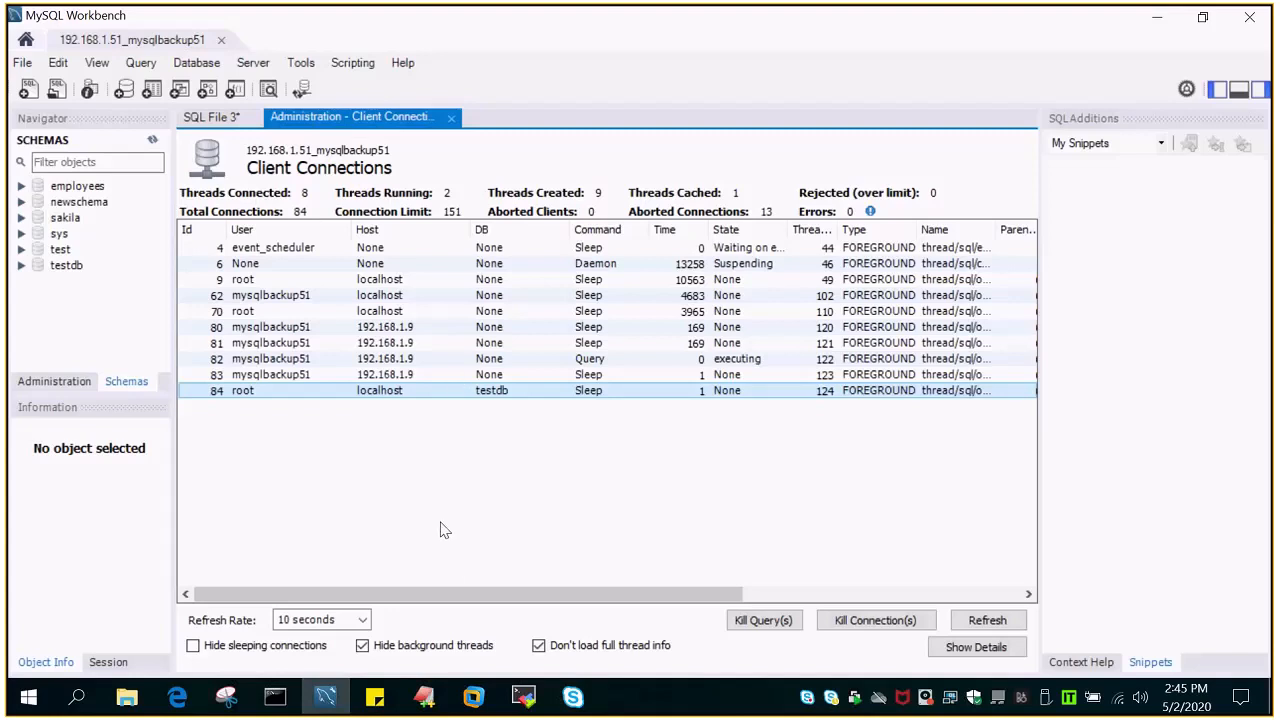
click(335, 620)
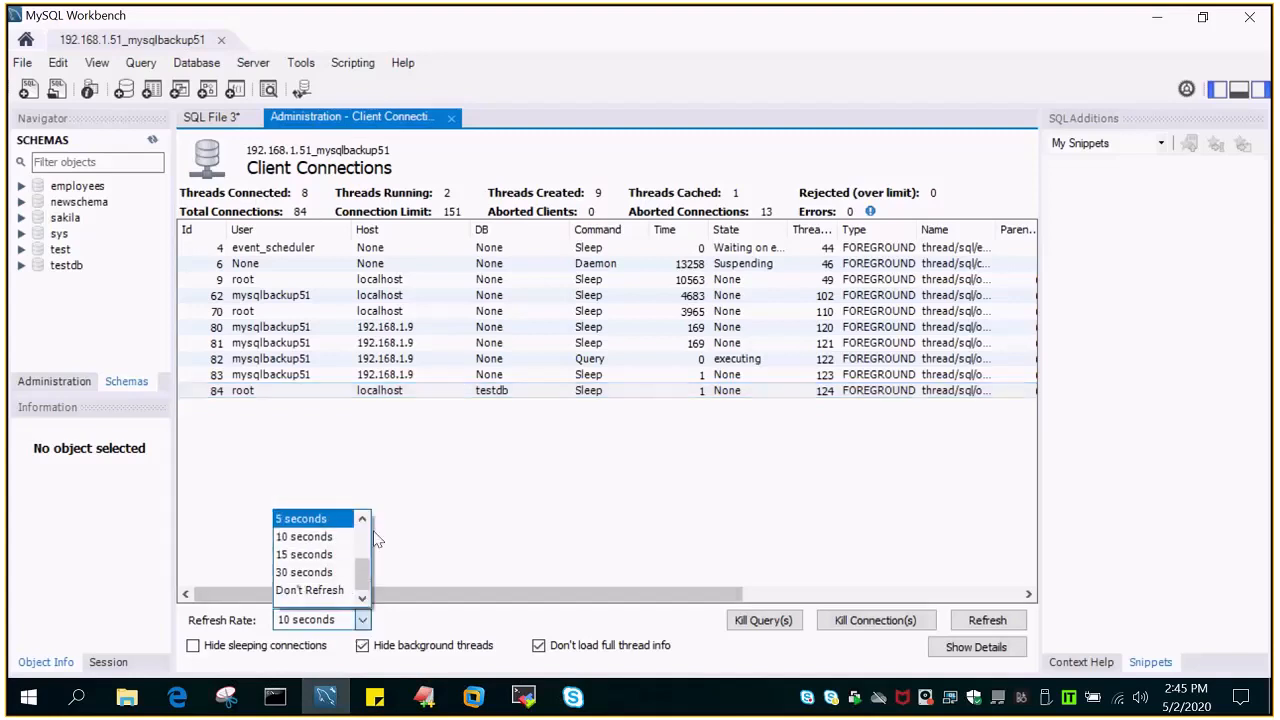
scroll(368, 571, up, 2)
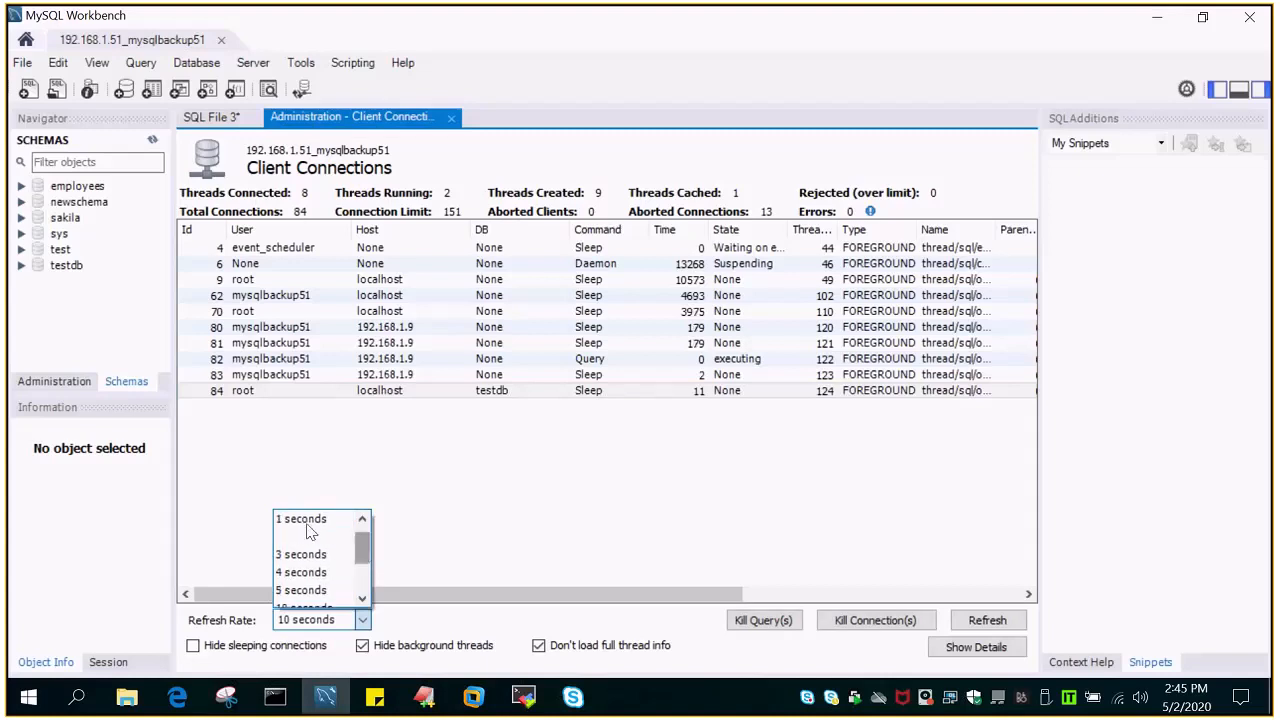
click(308, 522)
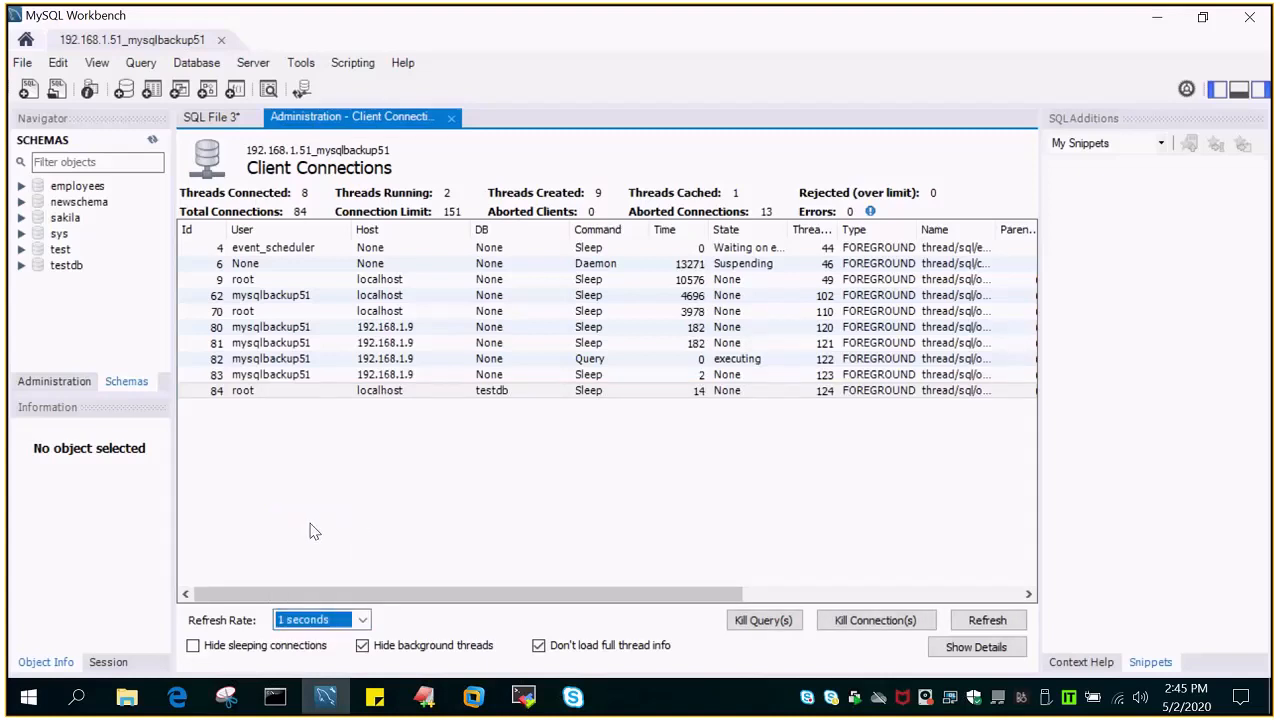
- Set the client connections refresh rate to Don't Refresh and refresh the list manually
click(362, 620)
scroll(362, 597, down, 2)
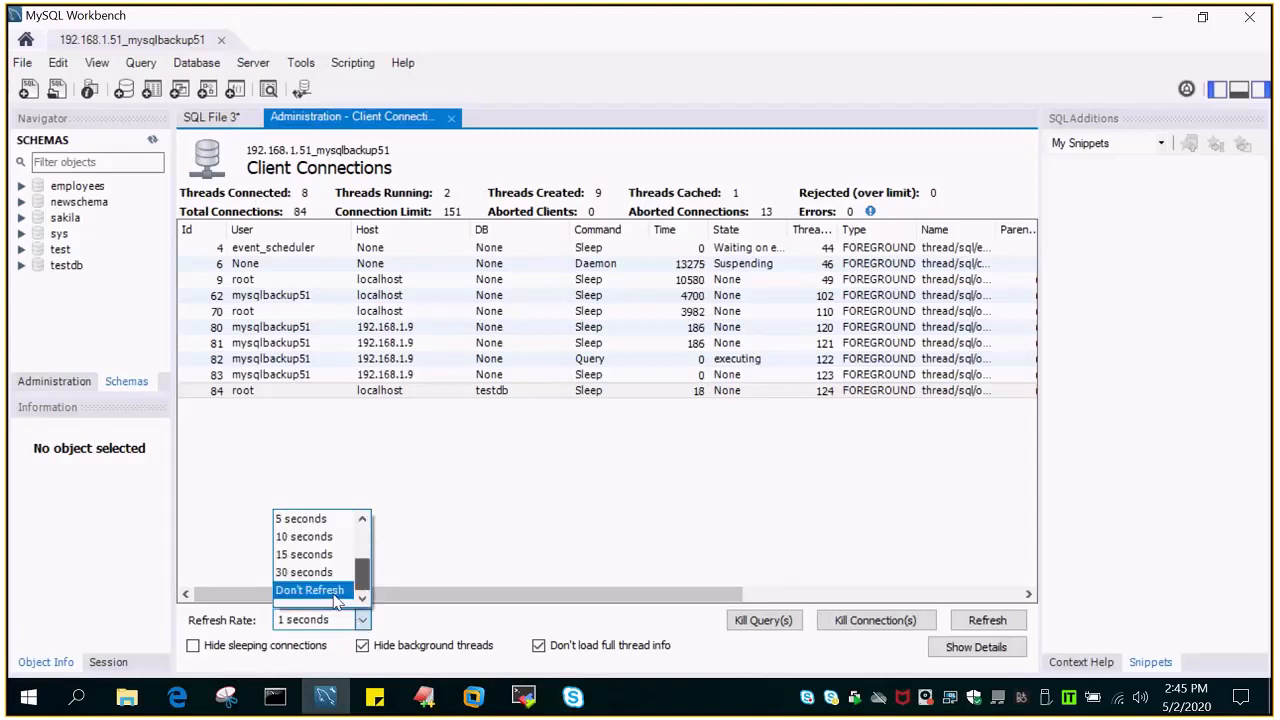
click(328, 590)
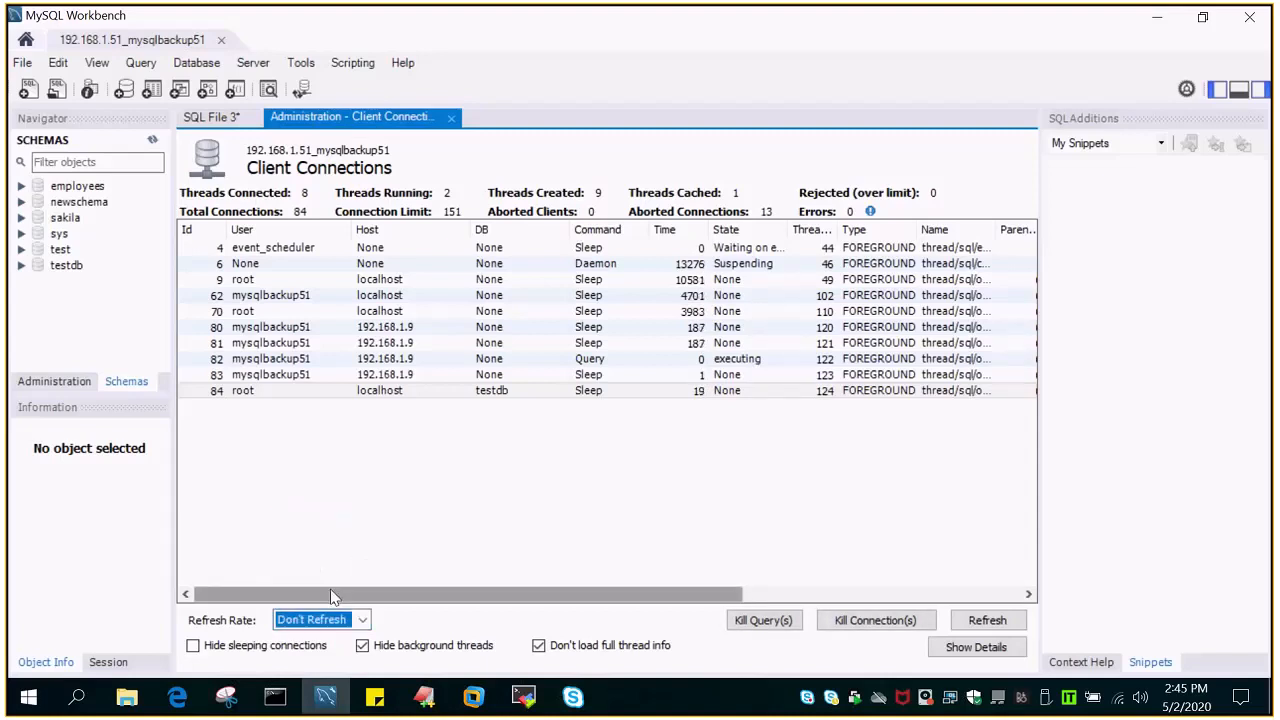
click(990, 621)
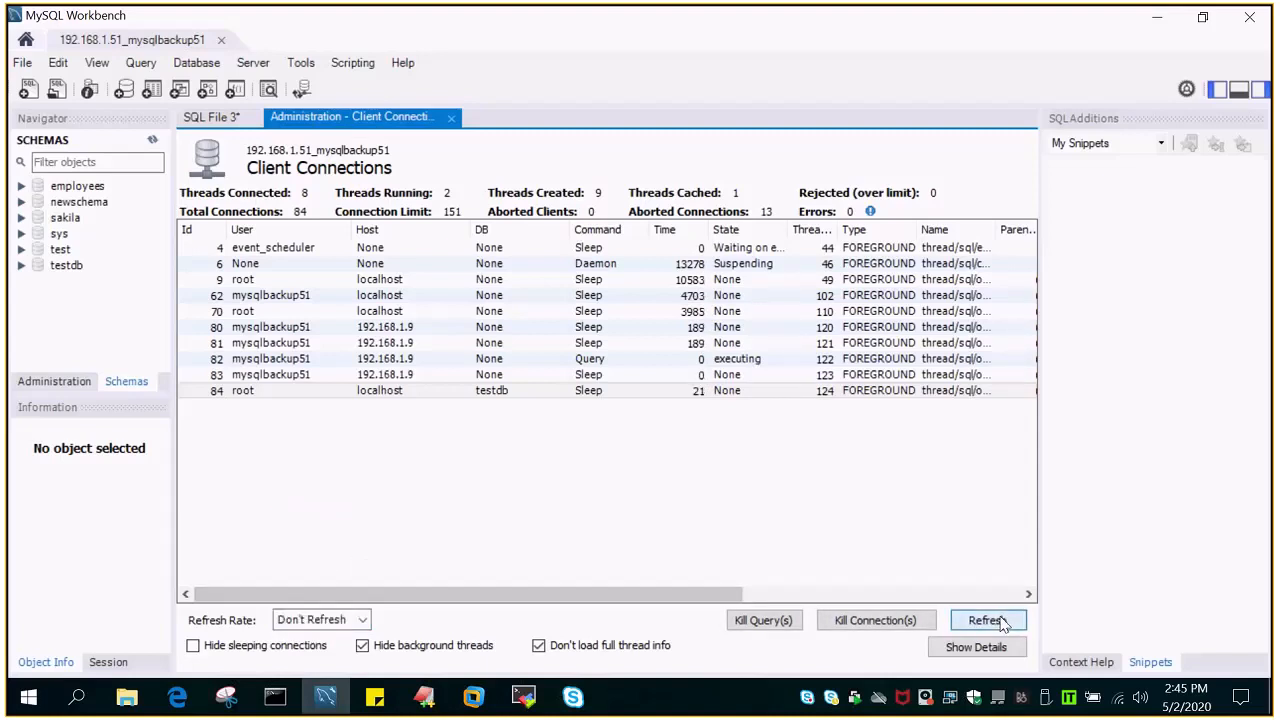
- Select the root connection using testdb and examine its Info and Program columns
click(430, 420)
drag(560, 597, 847, 610)
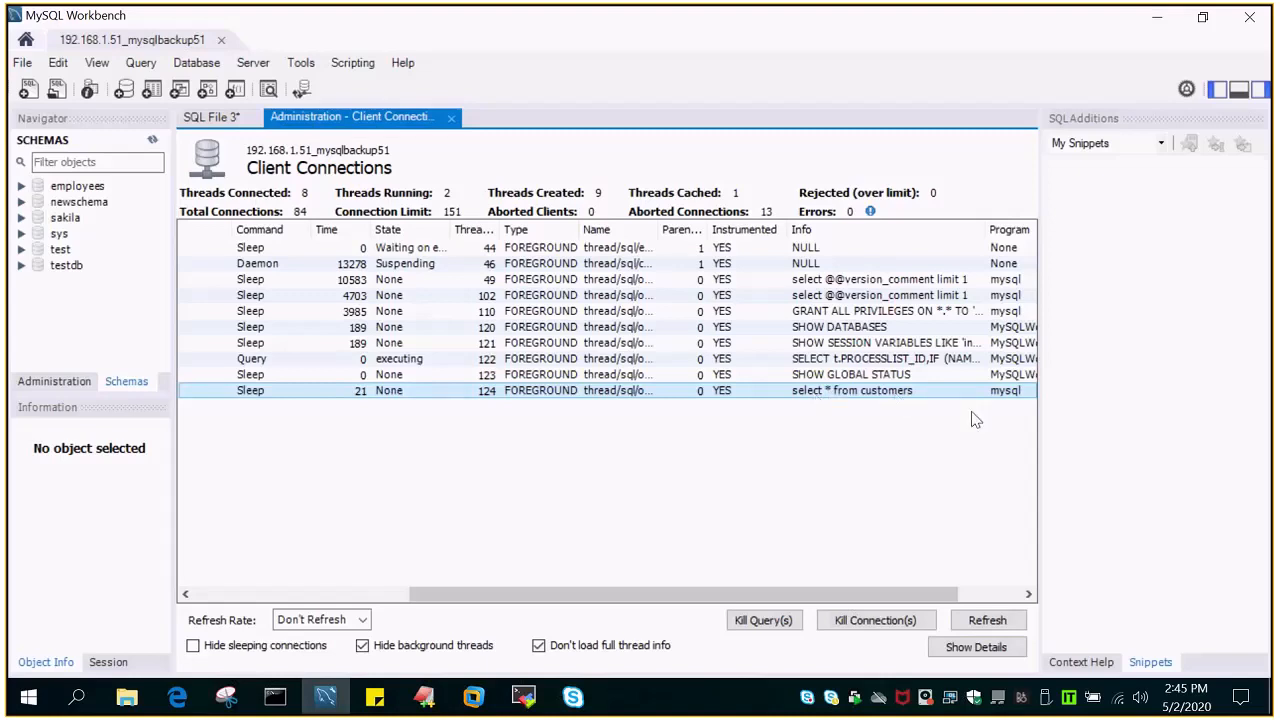
scroll(975, 420, right, 3)
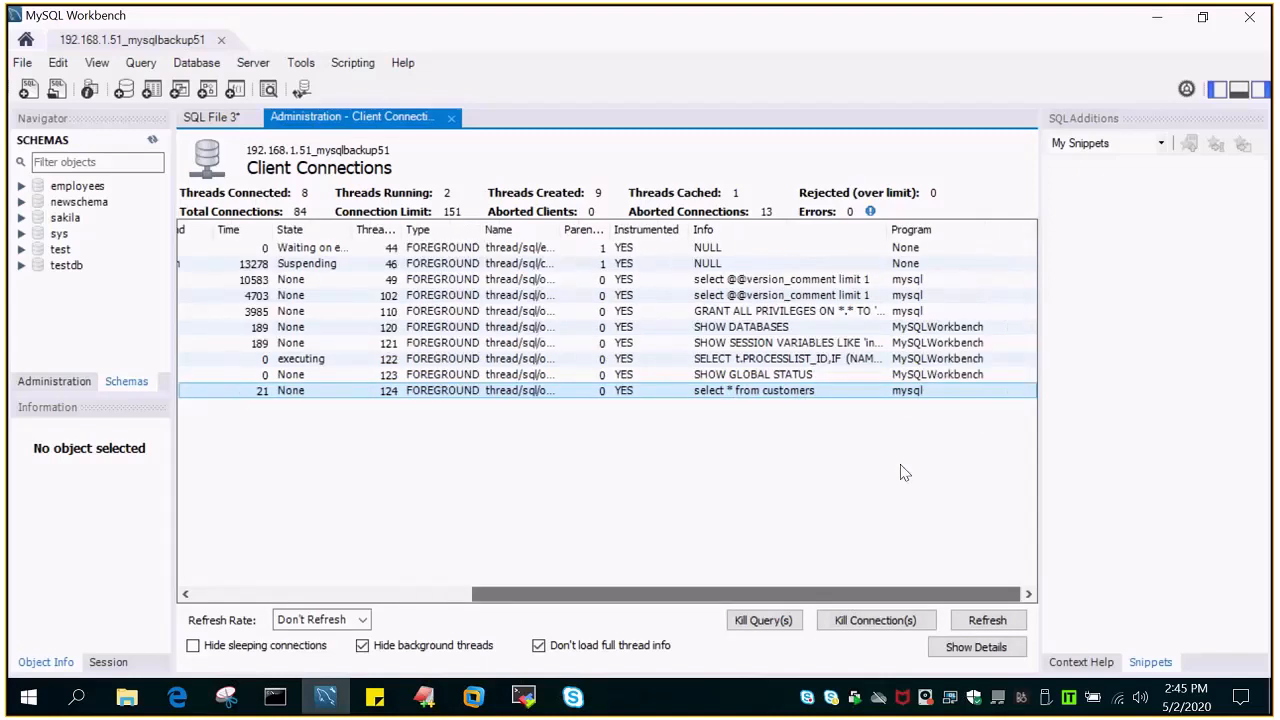
drag(868, 597, 364, 622)
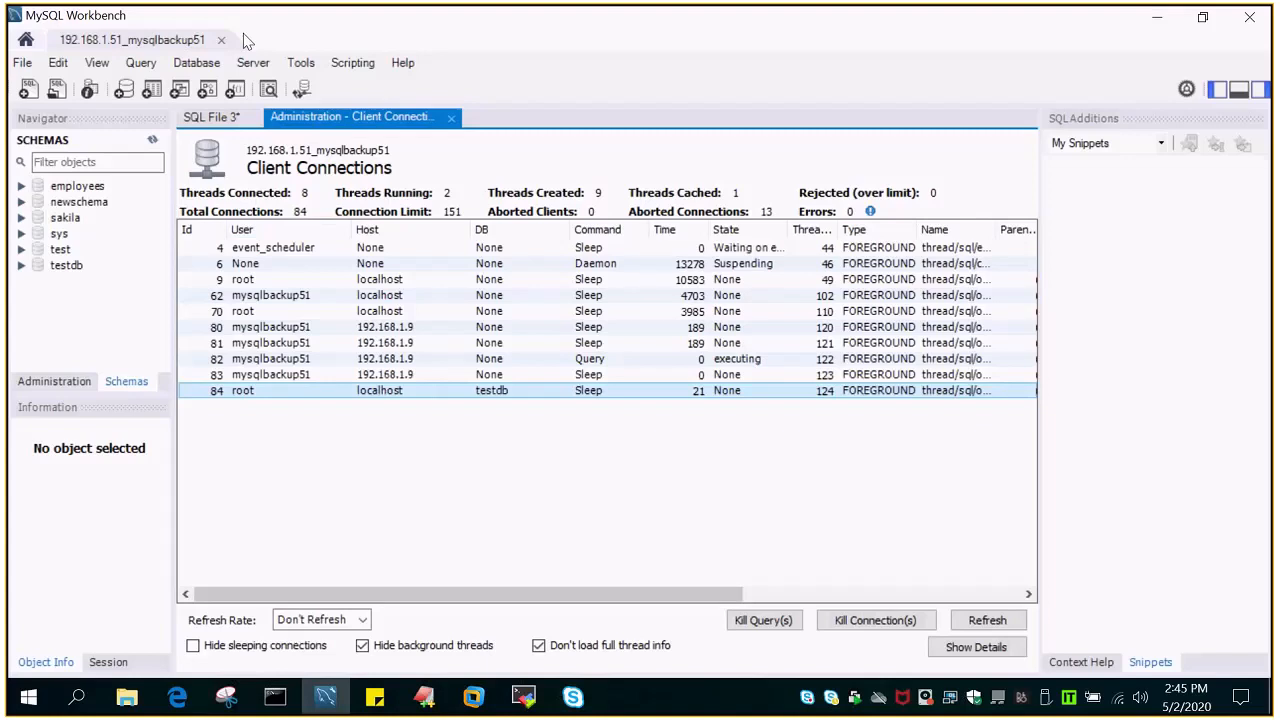
- Reselect the root connection on testdb and review the last statement it executed across the full row
click(253, 62)
click(543, 543)
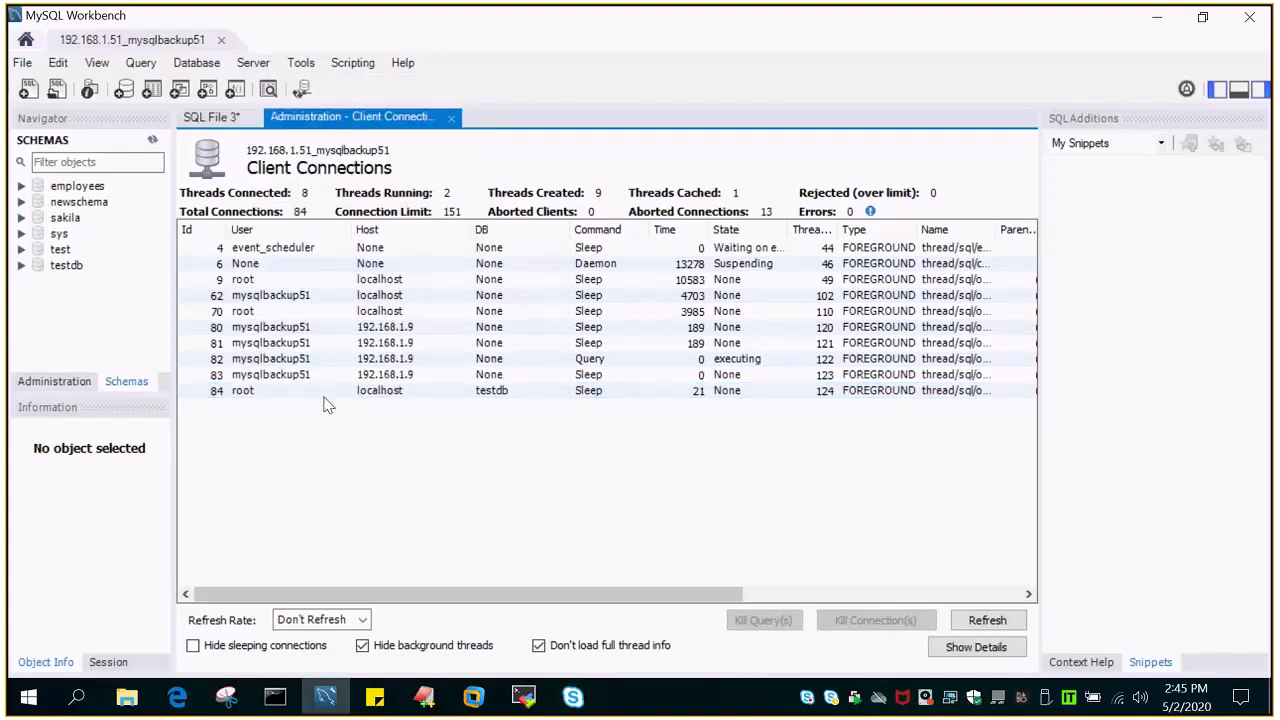
click(398, 393)
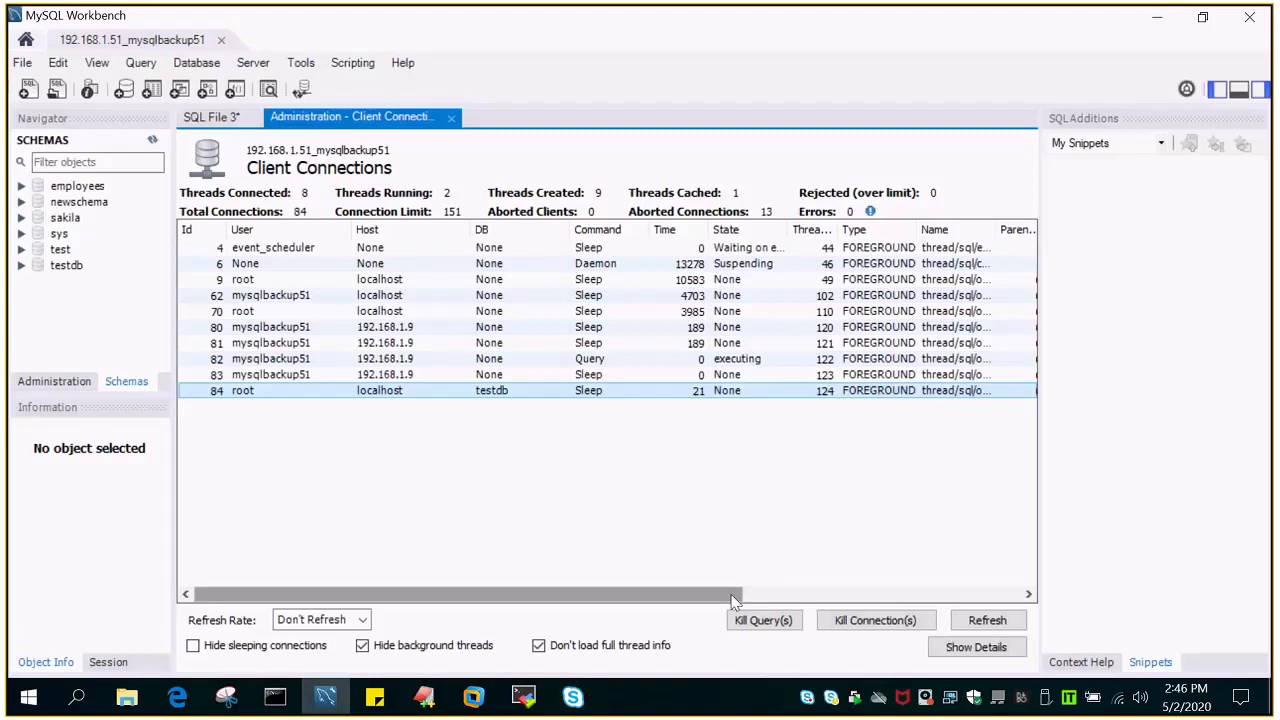
drag(734, 599, 981, 594)
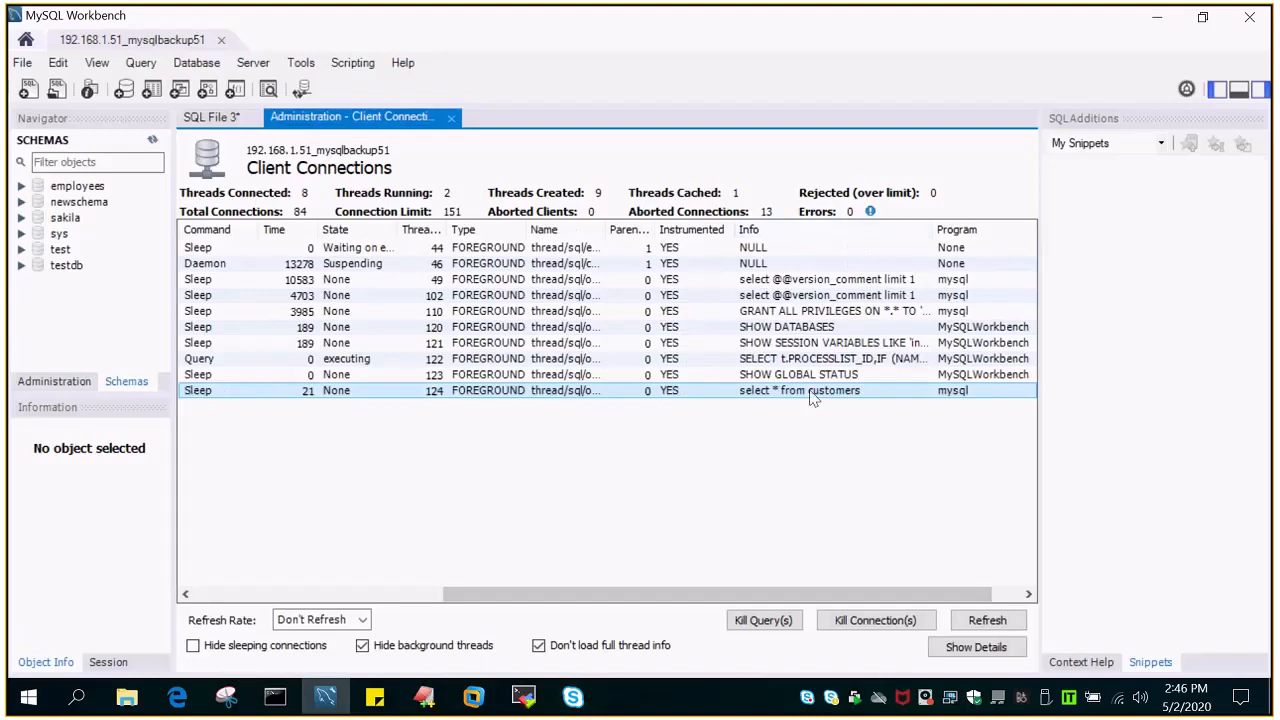
drag(871, 592, 952, 600)
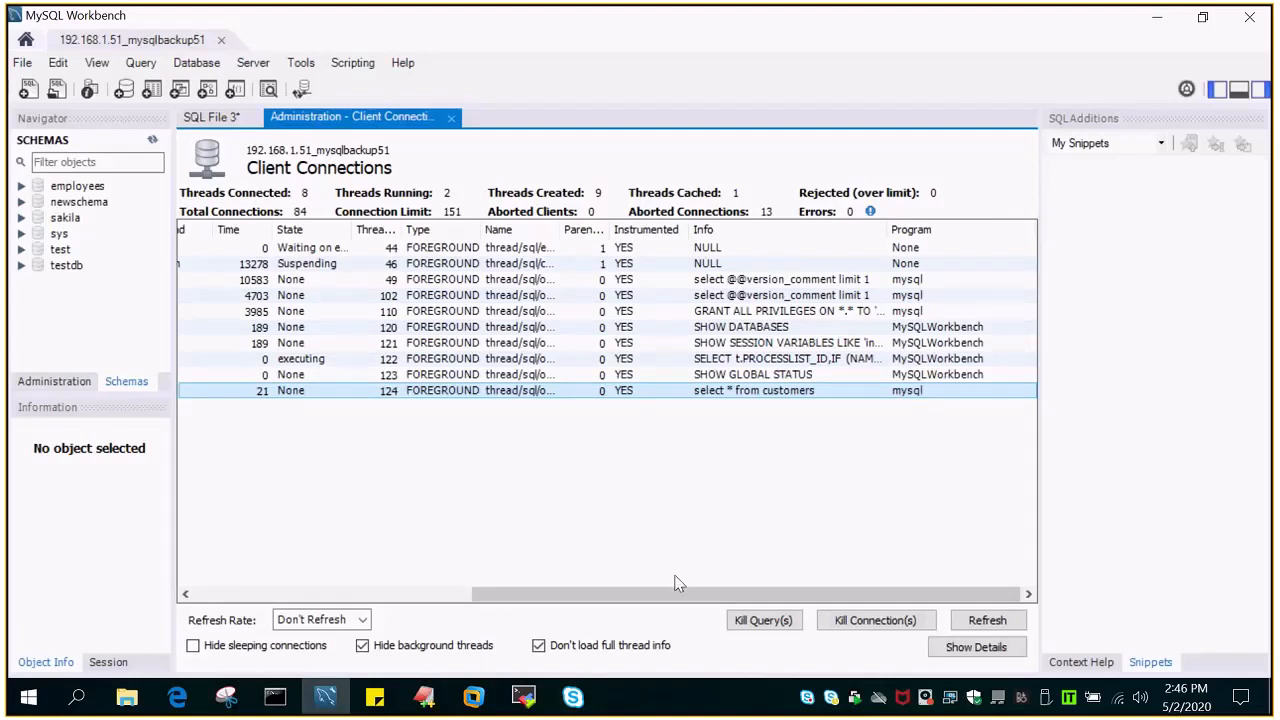
drag(677, 590, 358, 600)
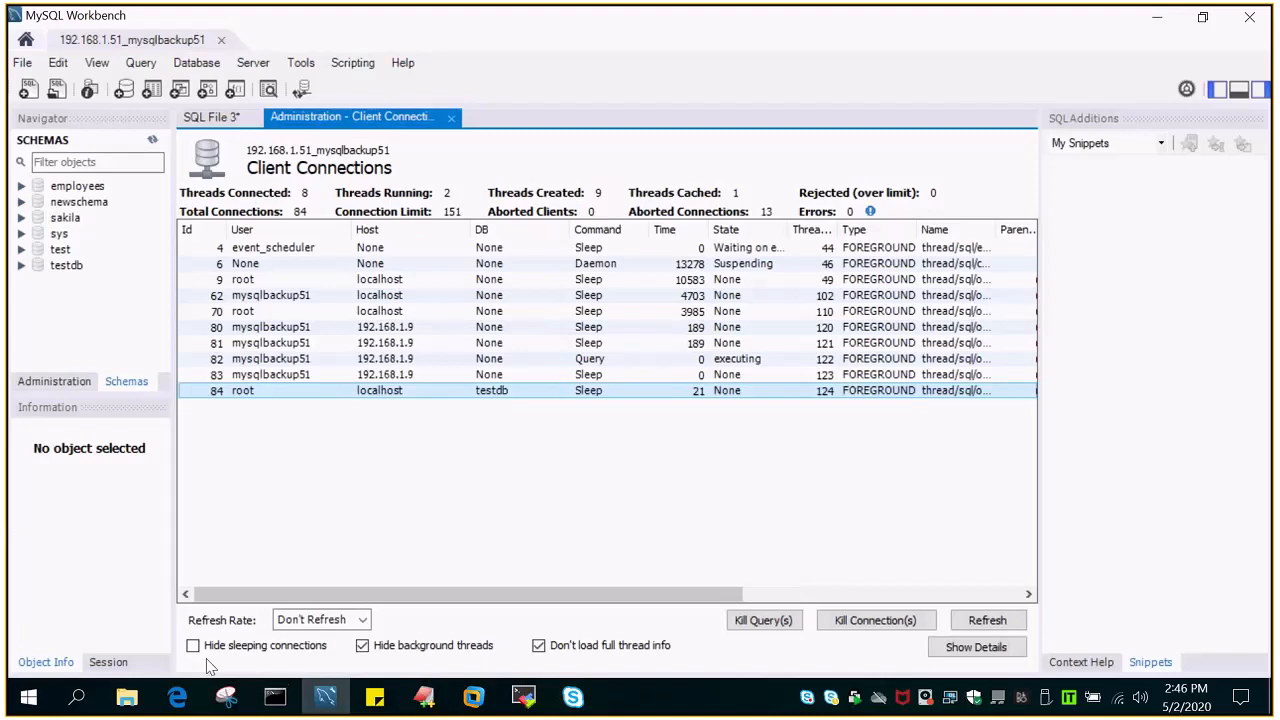
- Show the background threads in the connection list for inspection and hide them again
click(363, 646)
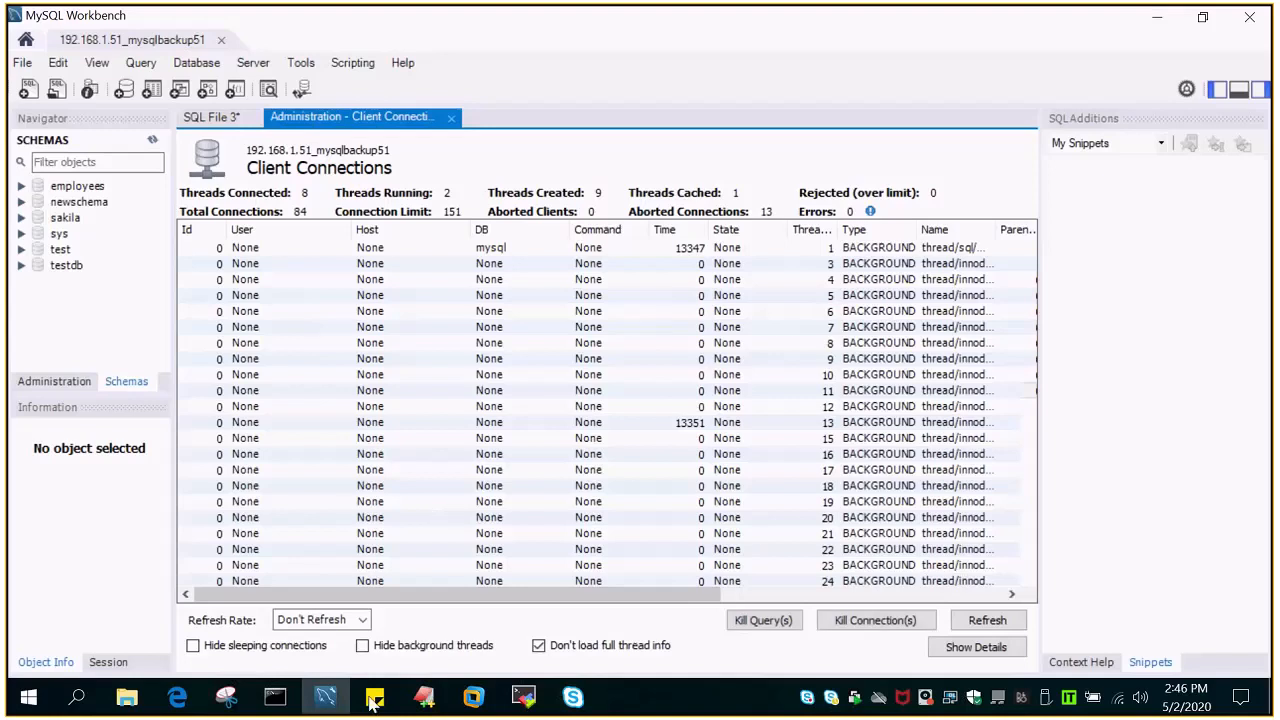
click(363, 646)
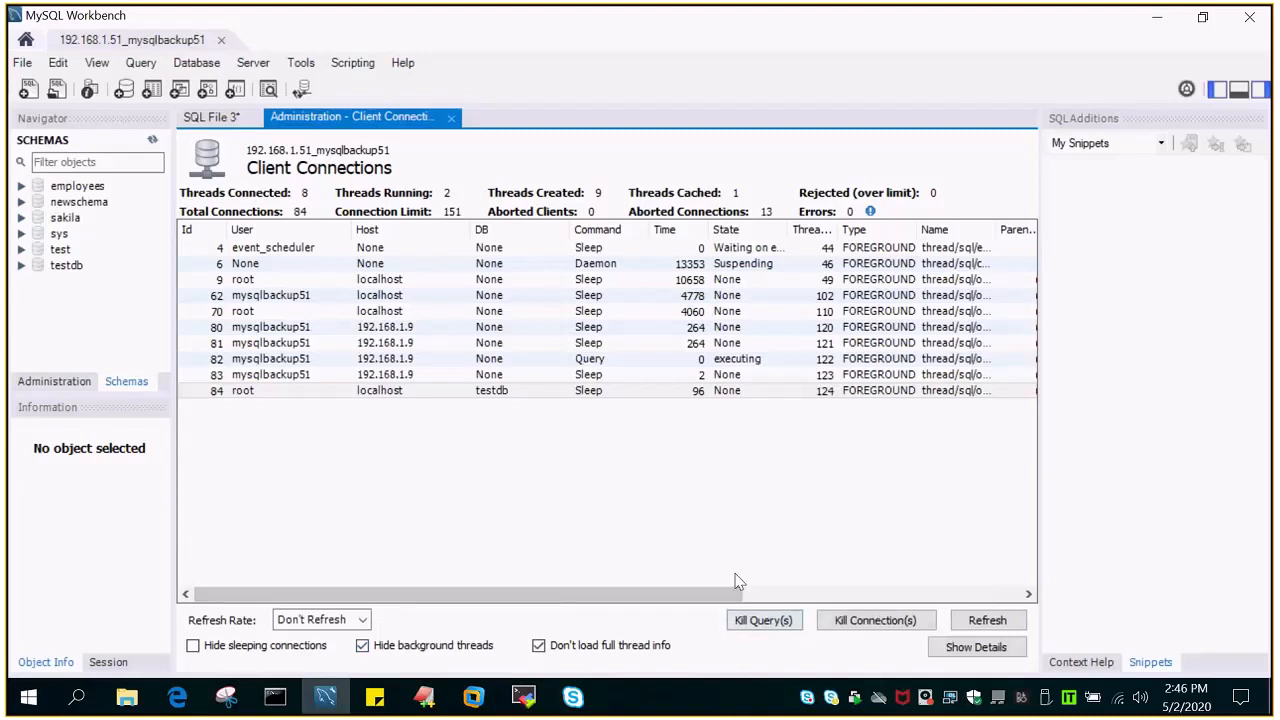
- Kill the query of the root connection on testdb and refresh the connection list
click(407, 394)
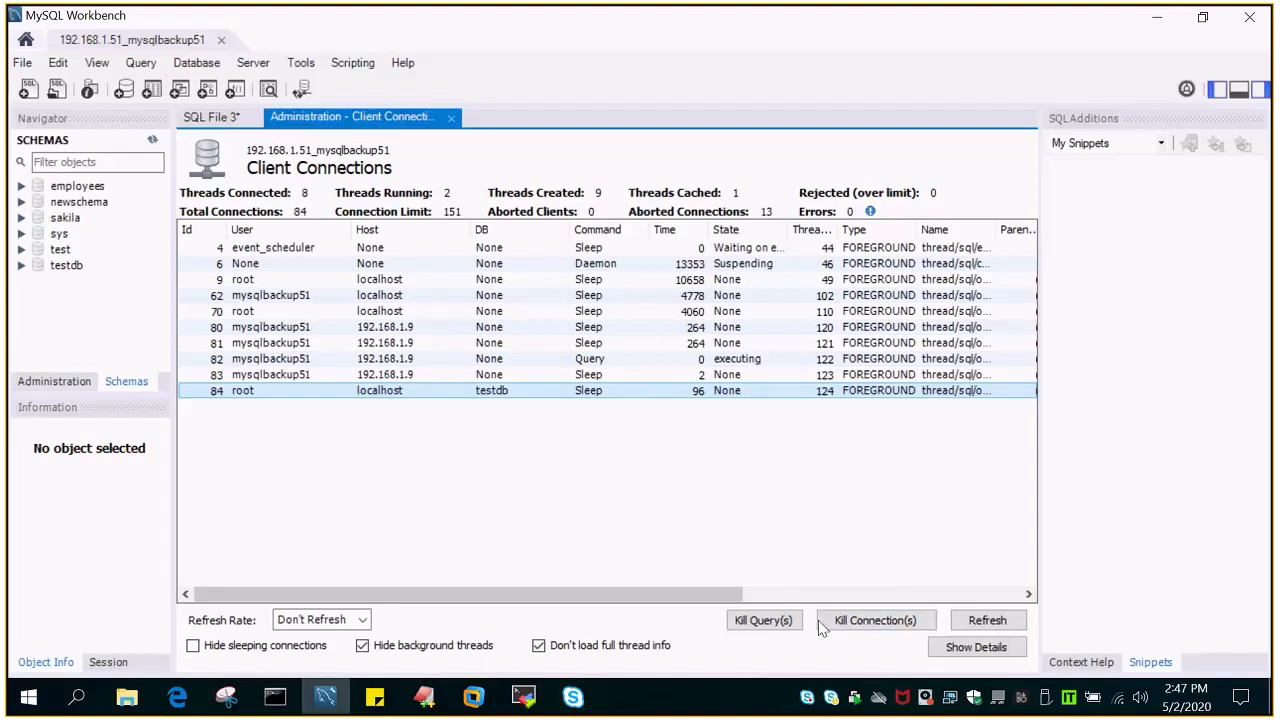
click(766, 627)
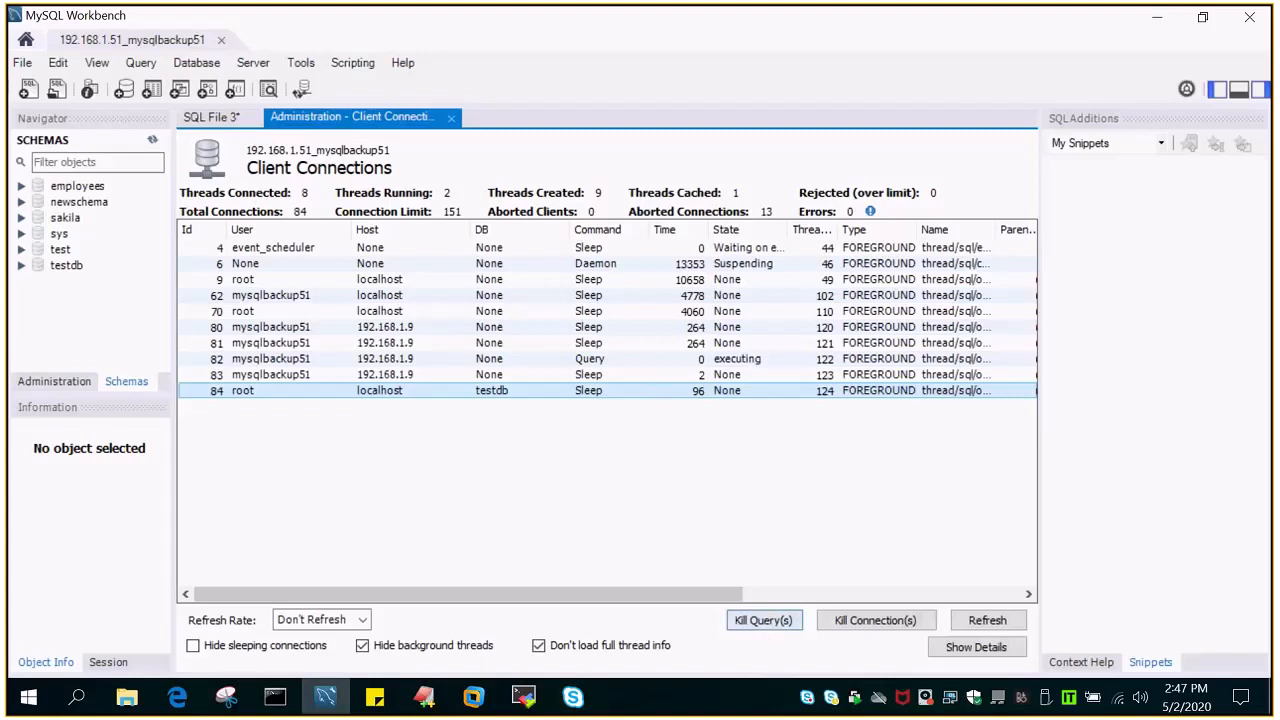
click(985, 621)
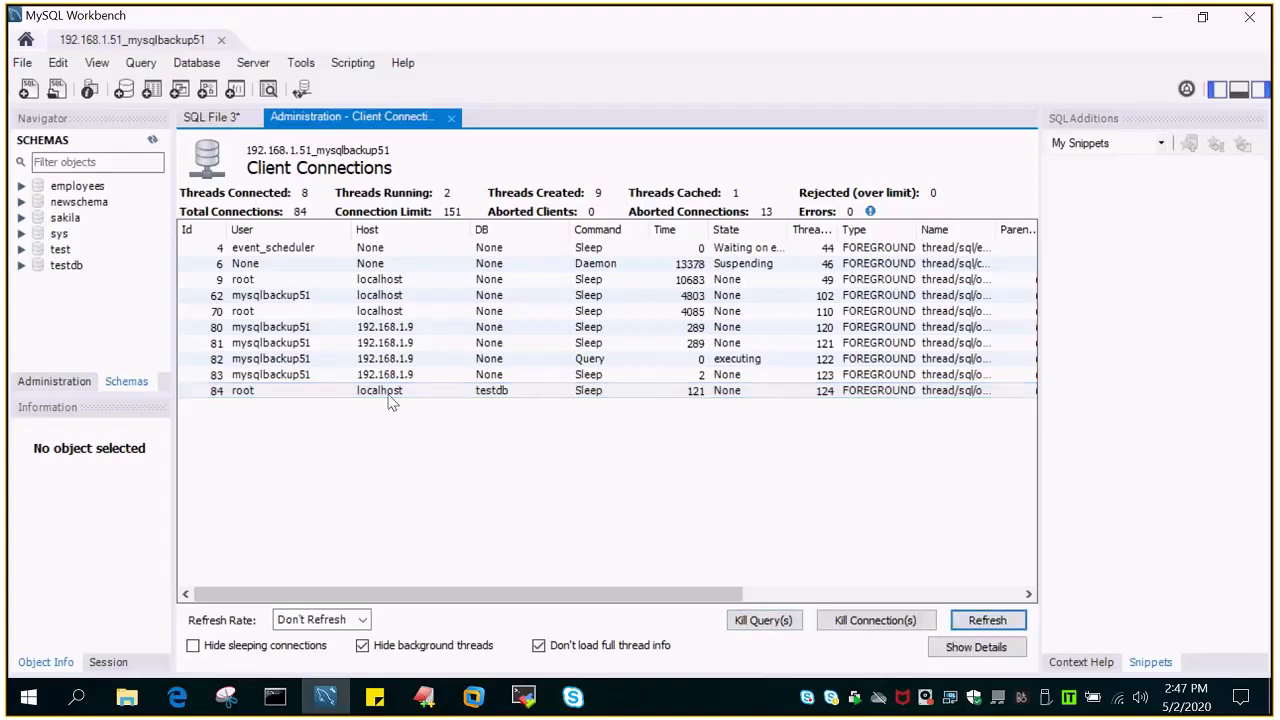
- Show the details of the root connection on testdb and inspect its query text and metadata locks
click(979, 649)
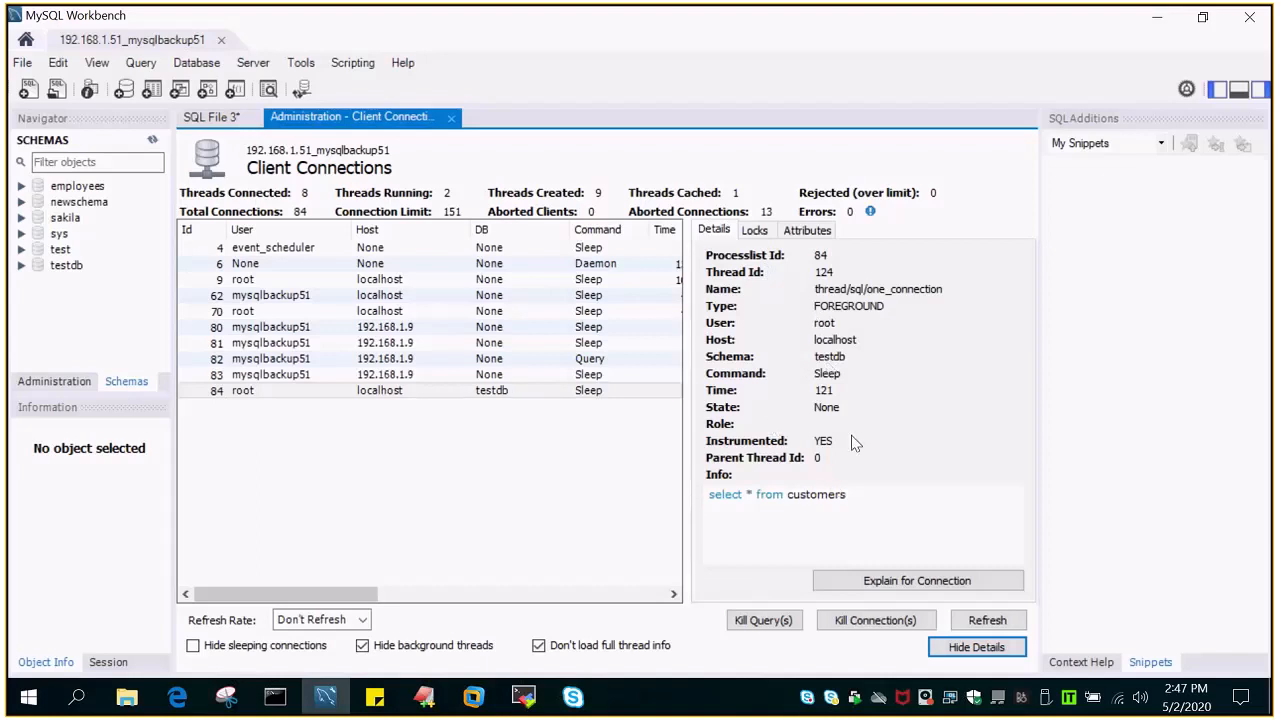
drag(849, 494, 689, 495)
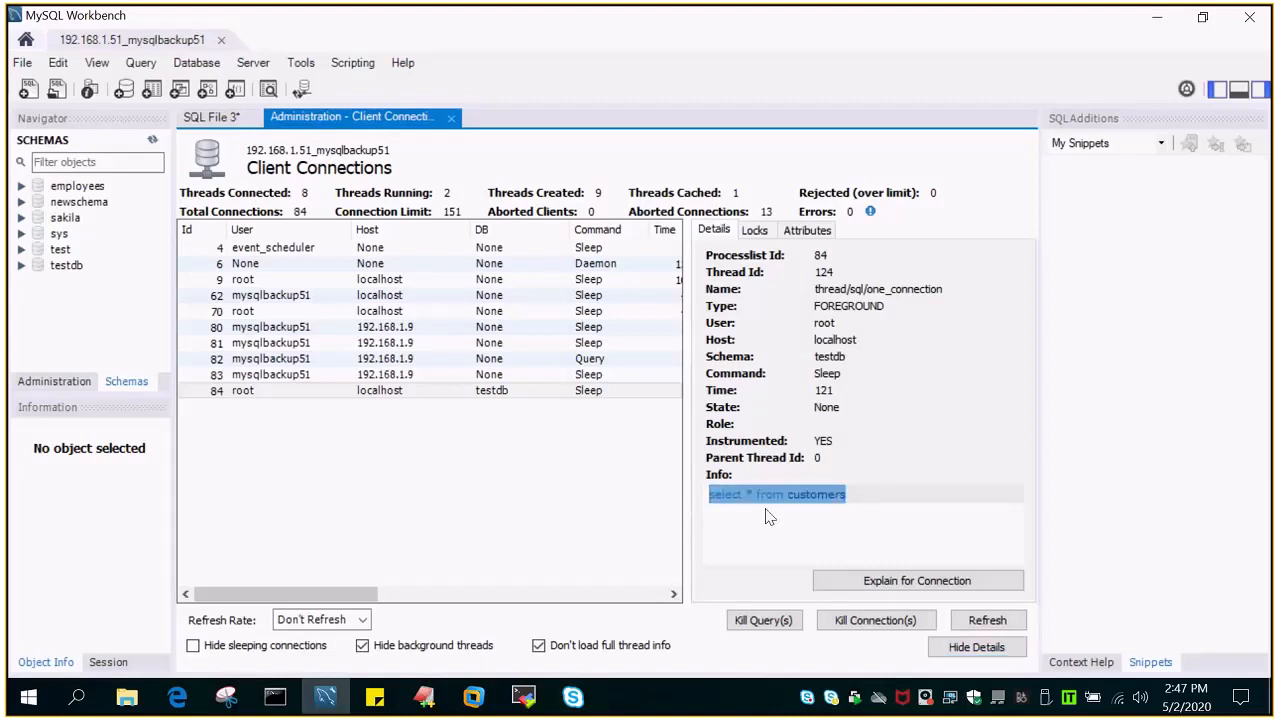
click(756, 230)
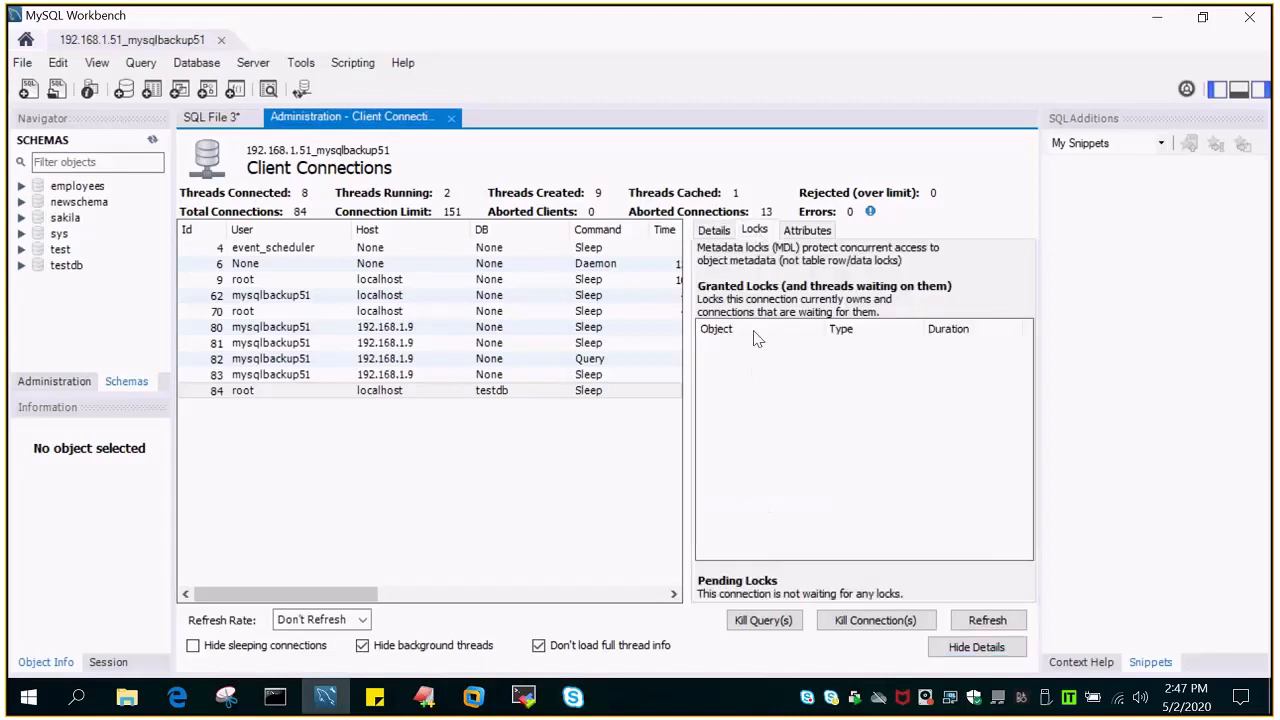